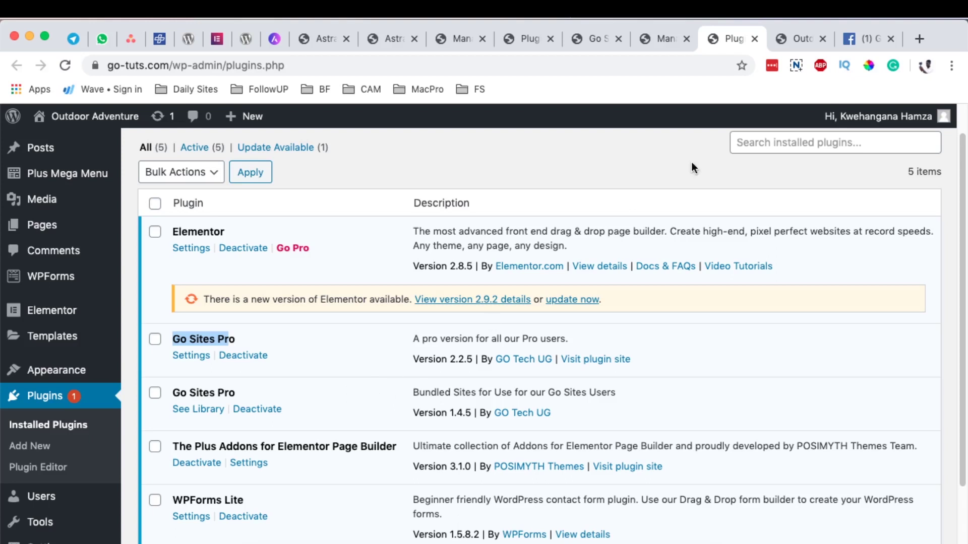
# - Glance at the themes list showing Go Sites active, then return to the installed plugins
pyautogui.click(782, 38)
pyautogui.click(665, 39)
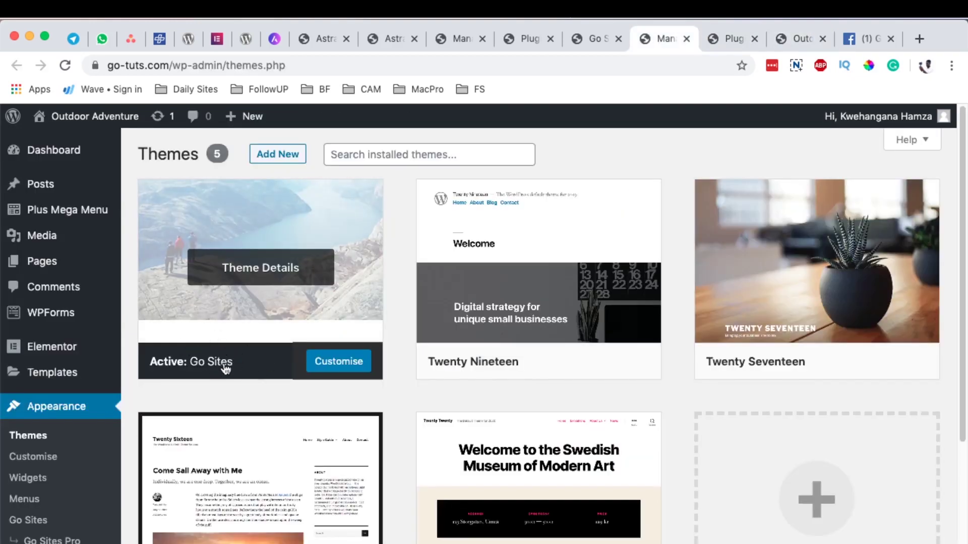
pyautogui.click(701, 42)
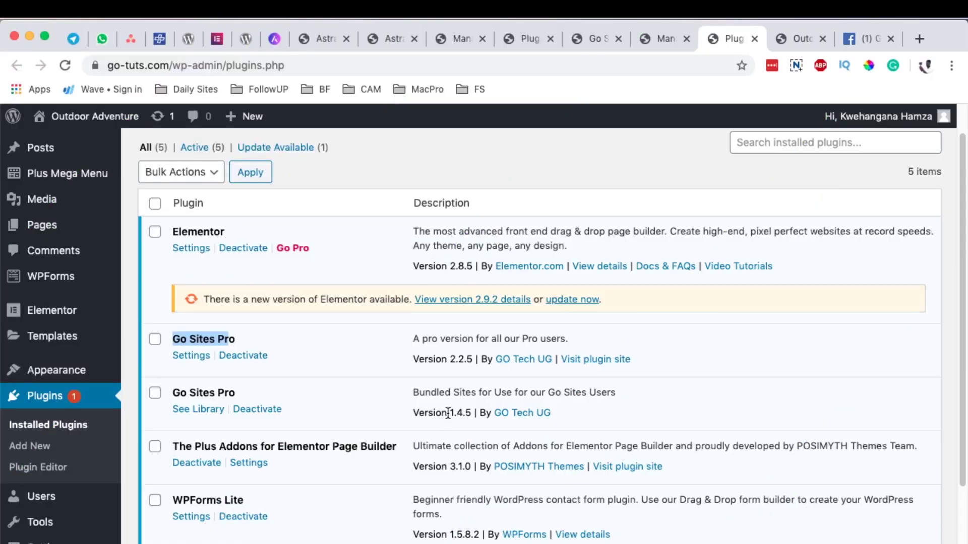
# - Switch to the Astra options page and scroll the Pro modules list down to White Label
pyautogui.click(379, 36)
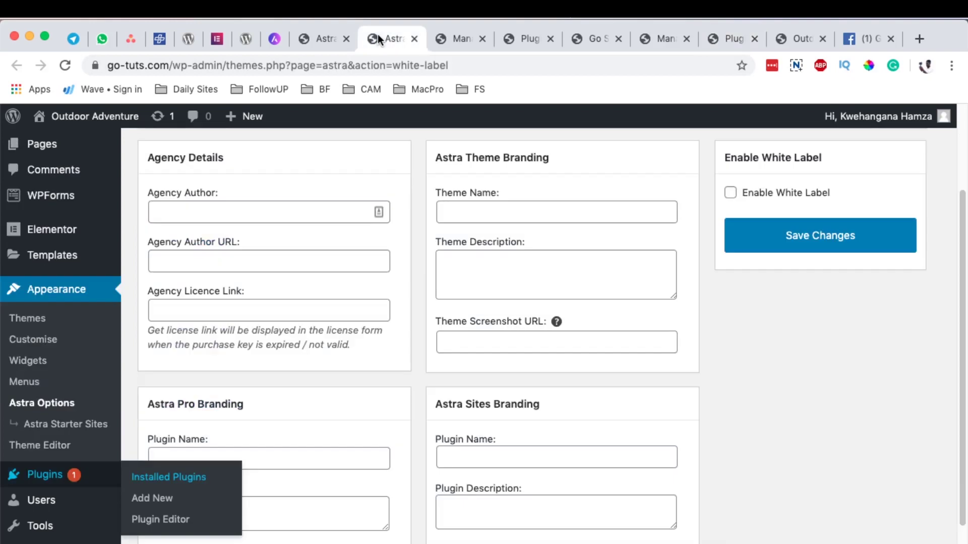
pyautogui.click(319, 42)
pyautogui.scroll(5, 339, 387)
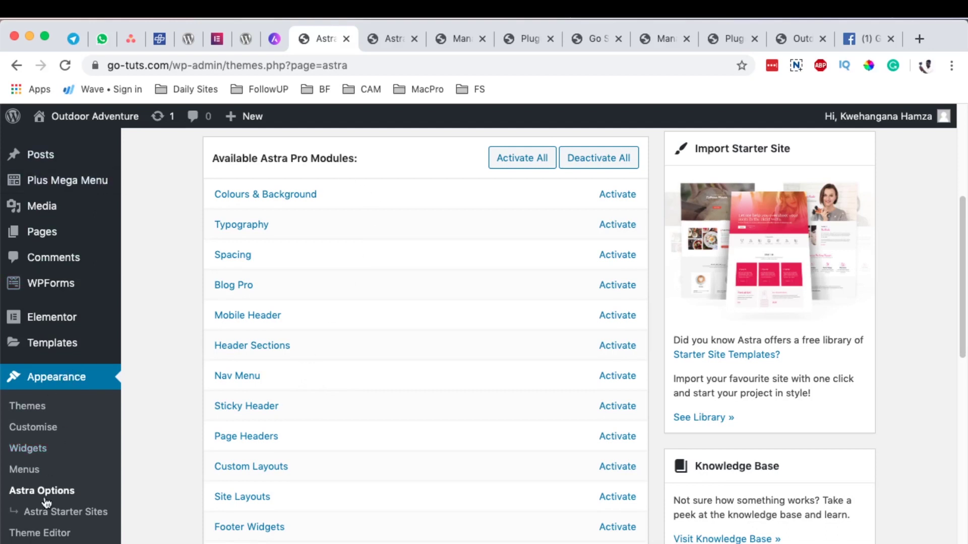
pyautogui.scroll(-3, 294, 473)
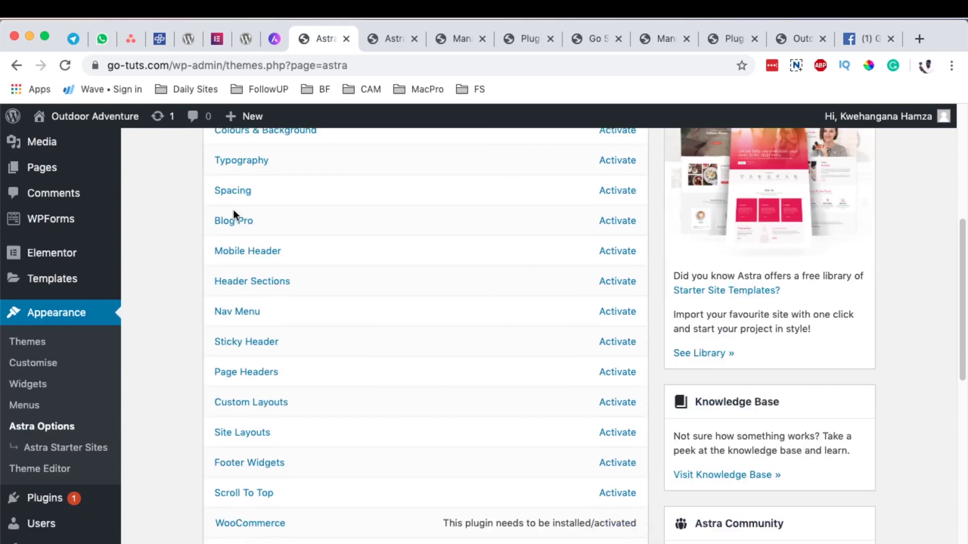
pyautogui.scroll(1, 247, 252)
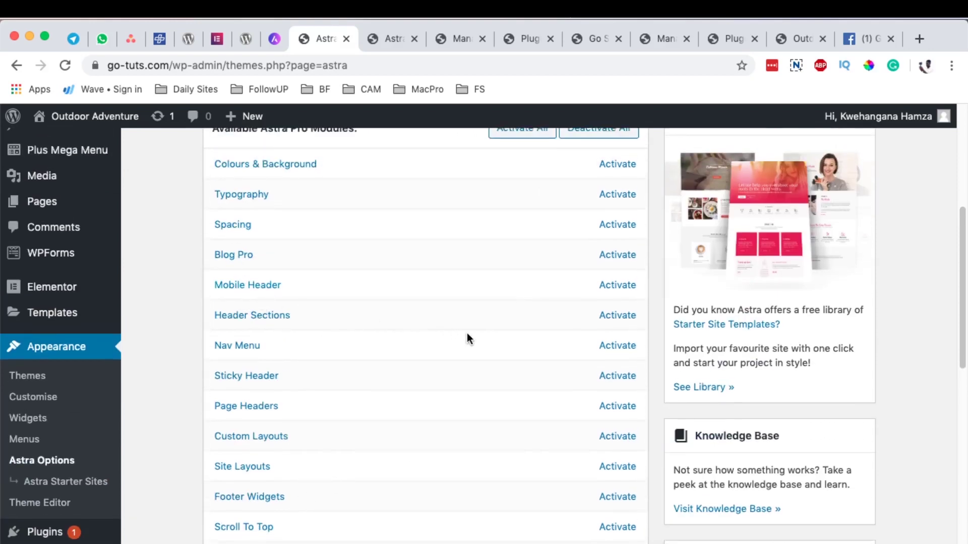
pyautogui.scroll(-1, 467, 334)
pyautogui.scroll(-5, 467, 333)
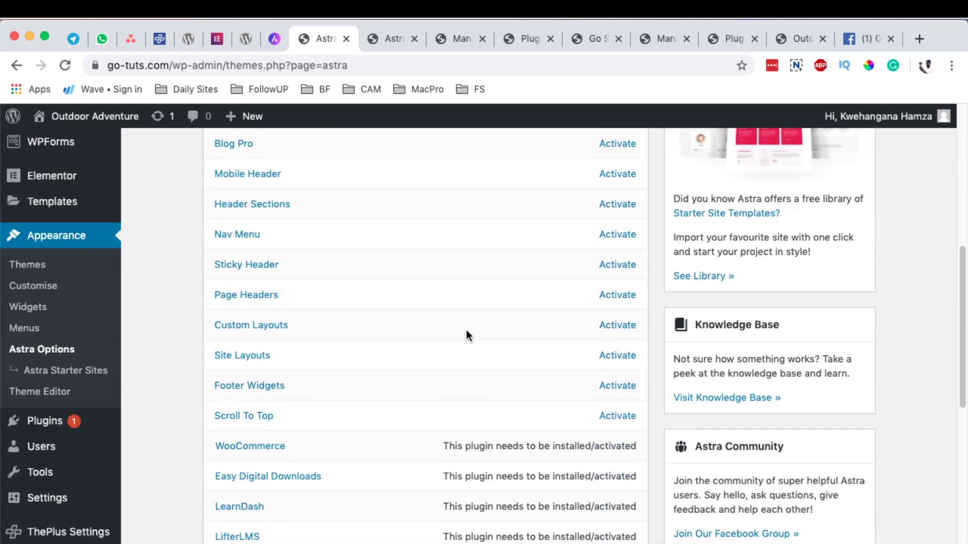
pyautogui.scroll(-1, 466, 333)
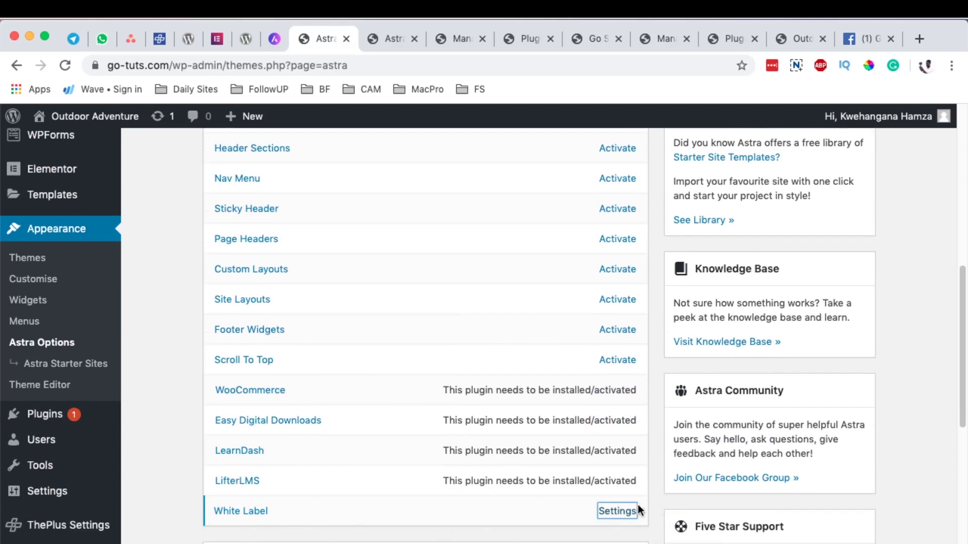
# - Look over the empty agency fields on the white-label settings form
pyautogui.click(392, 40)
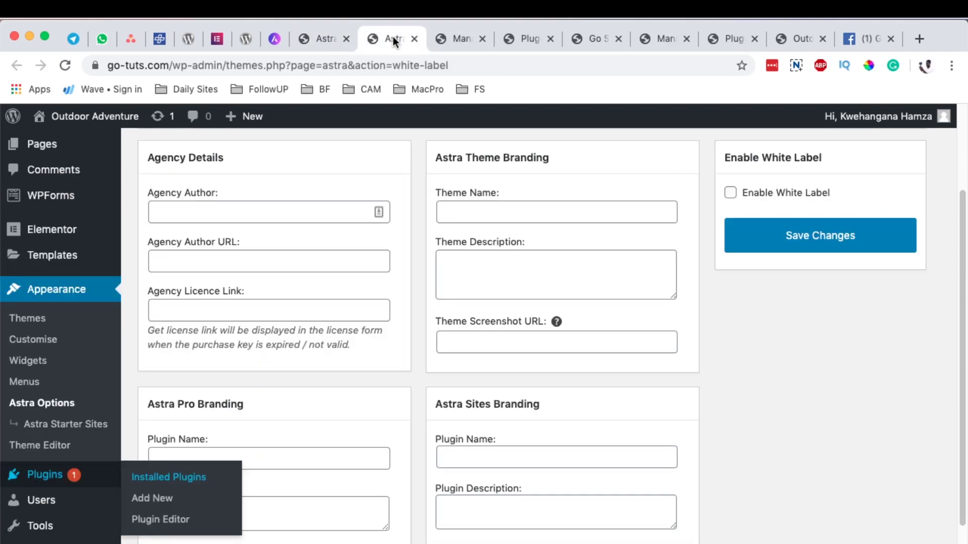
pyautogui.click(236, 218)
pyautogui.click(228, 294)
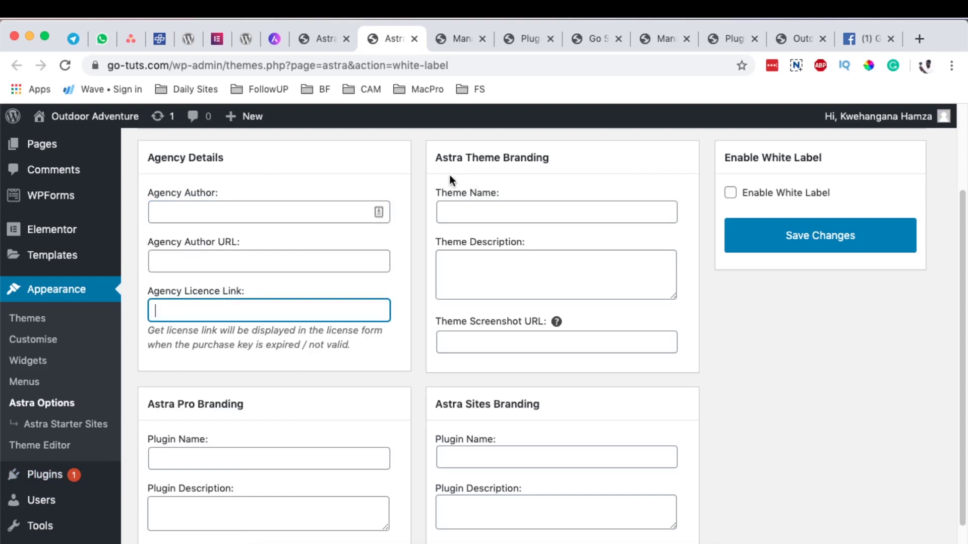
pyautogui.scroll(1, 524, 212)
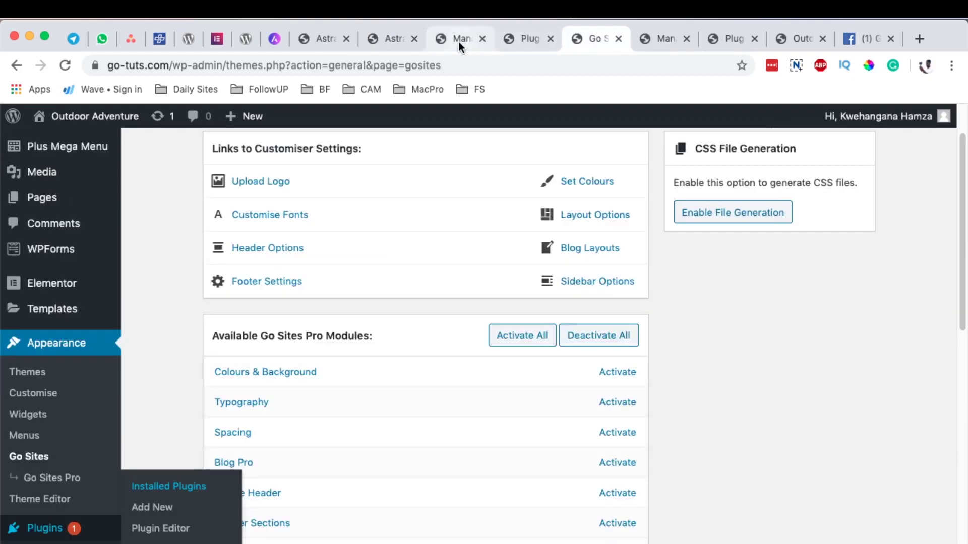
# - Compare the Astra and Go Sites theme and plugin listings, highlighting both Go Sites Pro plugin names
pyautogui.click(458, 41)
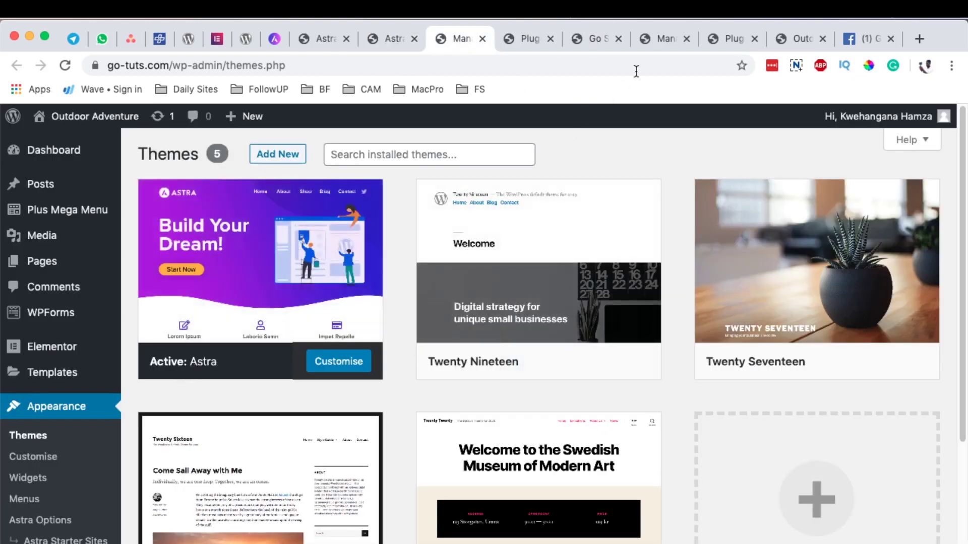
pyautogui.click(656, 40)
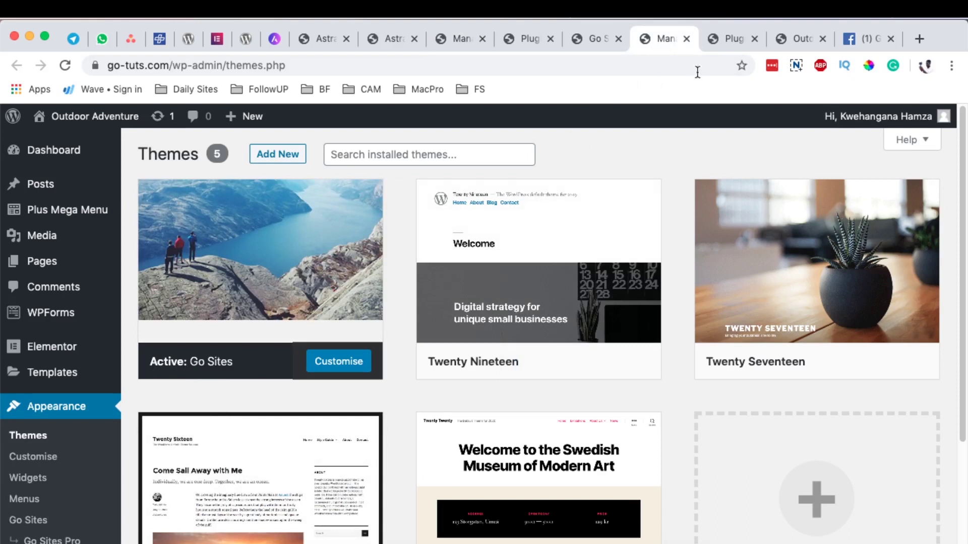
pyautogui.click(731, 41)
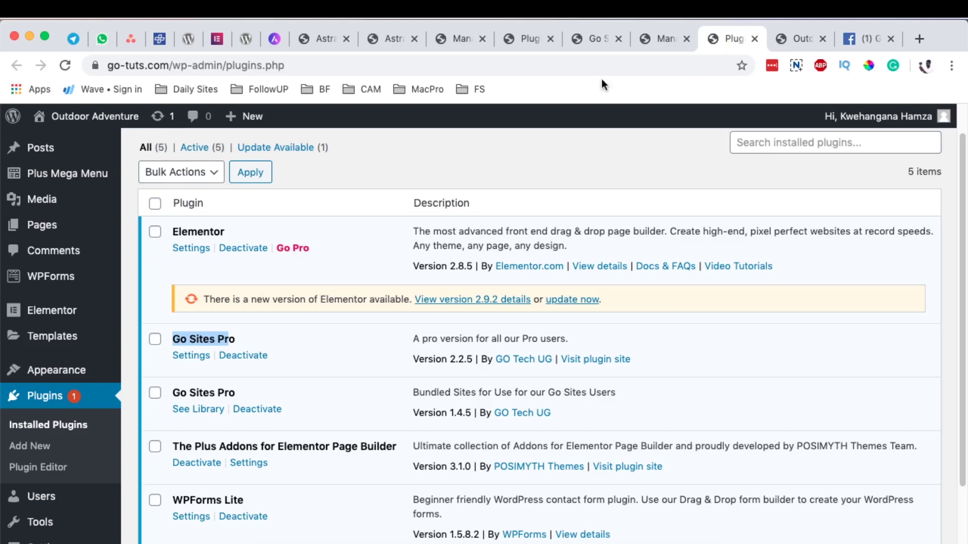
pyautogui.click(532, 39)
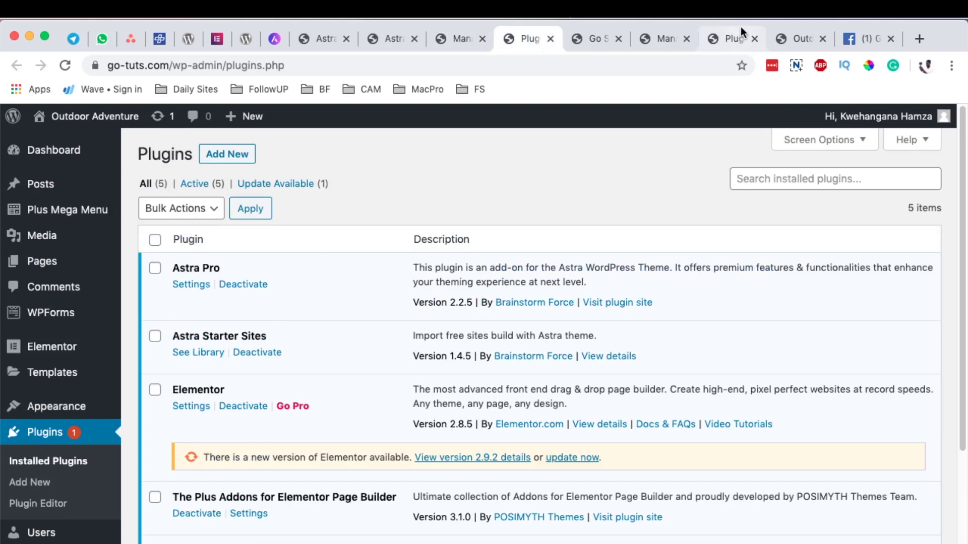
pyautogui.click(730, 38)
pyautogui.moveTo(172, 339); pyautogui.dragTo(240, 334)
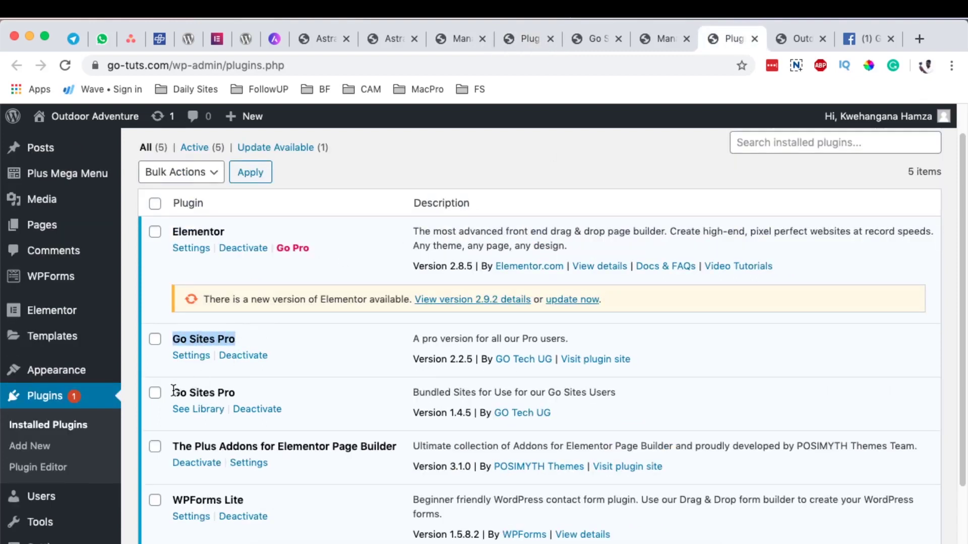
pyautogui.moveTo(173, 391); pyautogui.dragTo(277, 392)
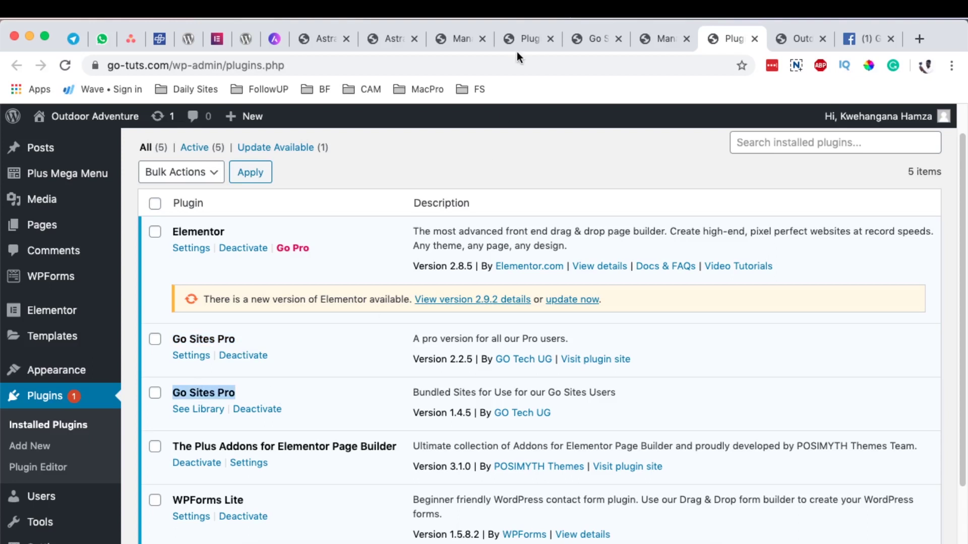
pyautogui.click(521, 37)
# - Fill in agency author GO Tech UG, the agency website URL and the go-tuts.com licence link
pyautogui.click(388, 37)
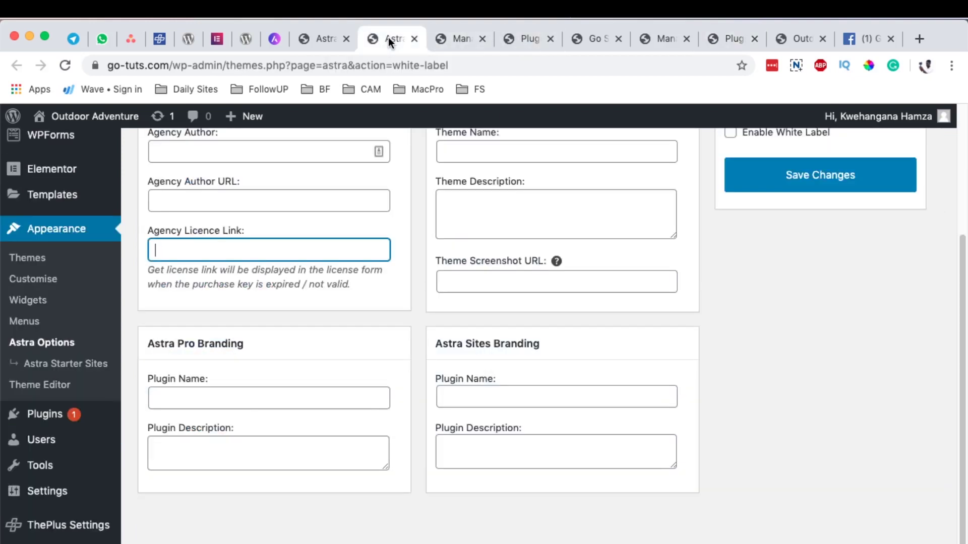
pyautogui.click(313, 35)
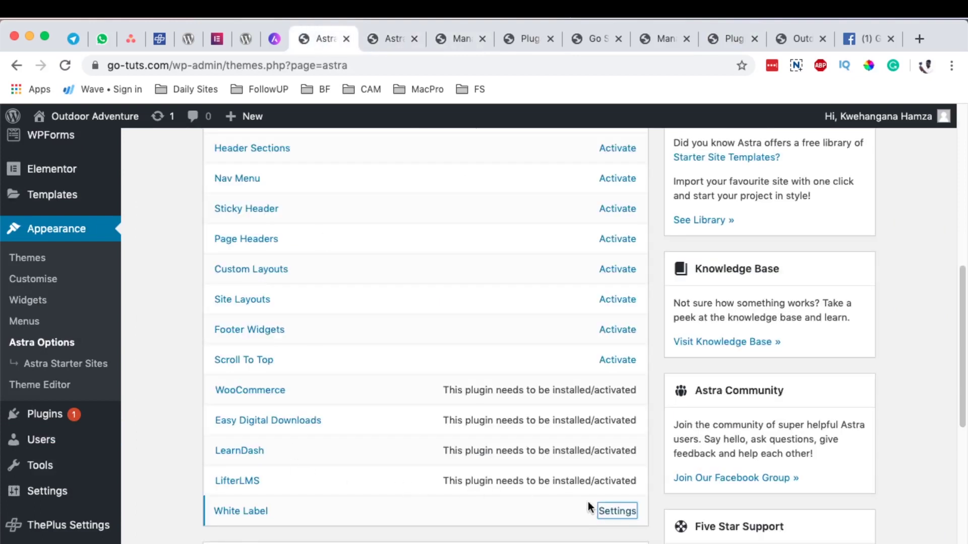
pyautogui.click(382, 39)
pyautogui.scroll(3, 471, 267)
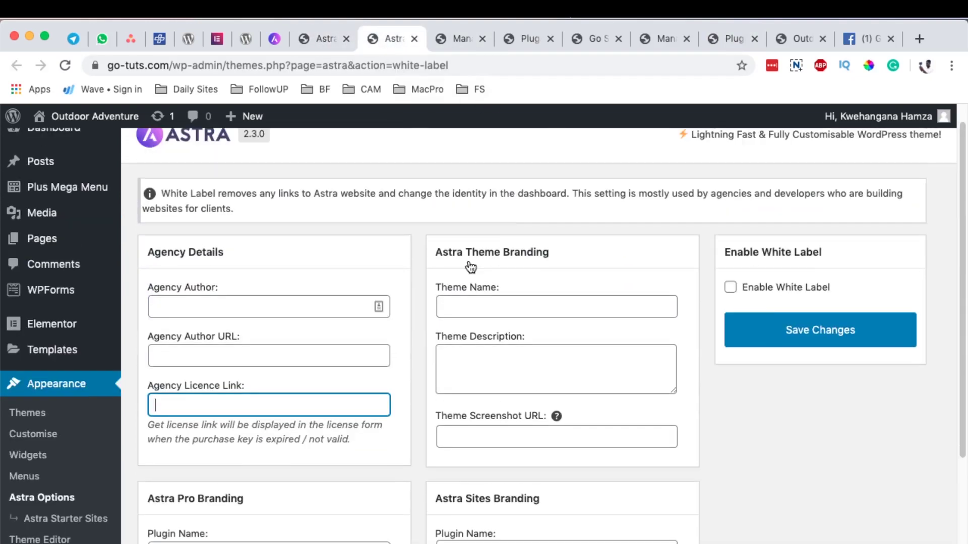
pyautogui.click(197, 307)
pyautogui.click(196, 334)
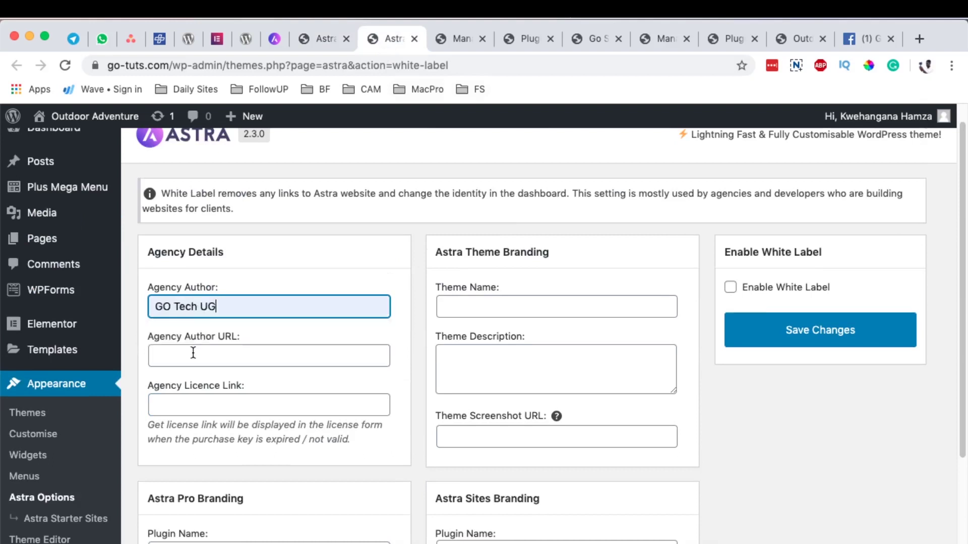
pyautogui.click(192, 356)
pyautogui.click(190, 388)
pyautogui.click(191, 411)
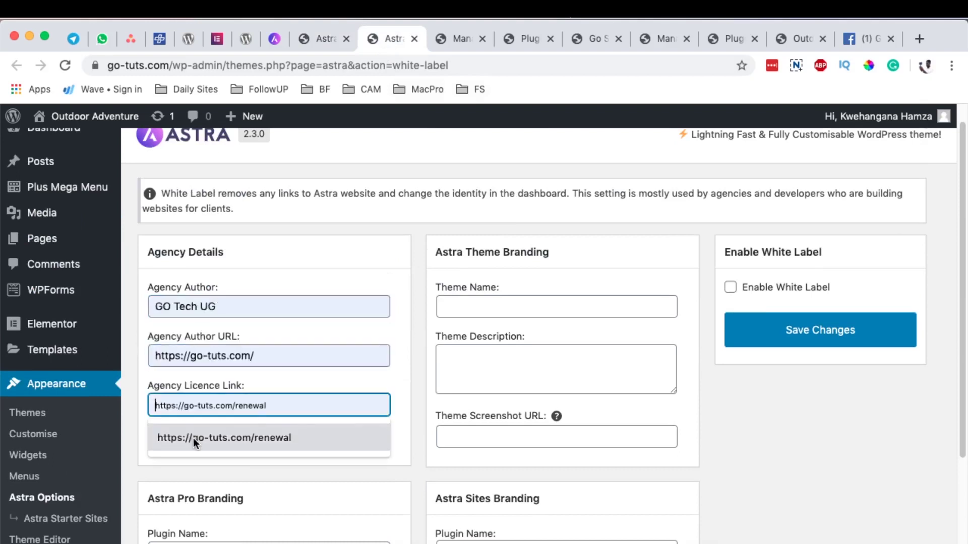
pyautogui.click(193, 437)
# - Set the theme name to Go Sites and clear the draft theme description
pyautogui.click(466, 306)
pyautogui.click(467, 337)
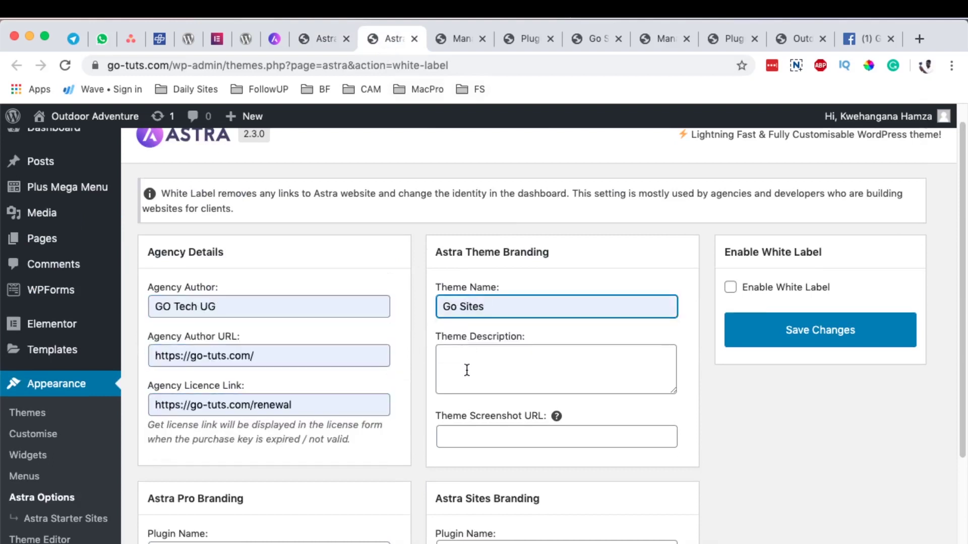
pyautogui.click(468, 369)
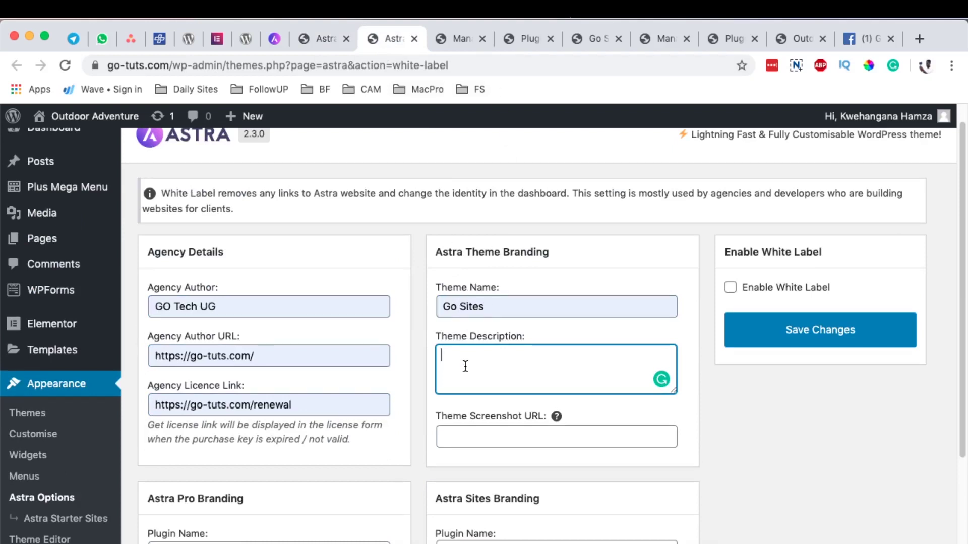
pyautogui.write('Most stable thm')
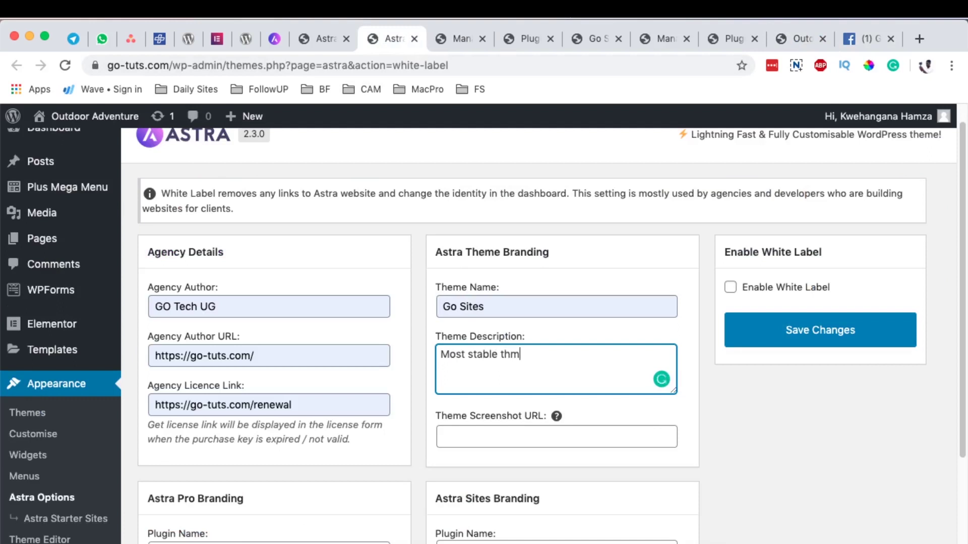
pyautogui.press('BackSpace')
pyautogui.press('BackSpace')
pyautogui.press('BackSpace')
pyautogui.press('super+a')
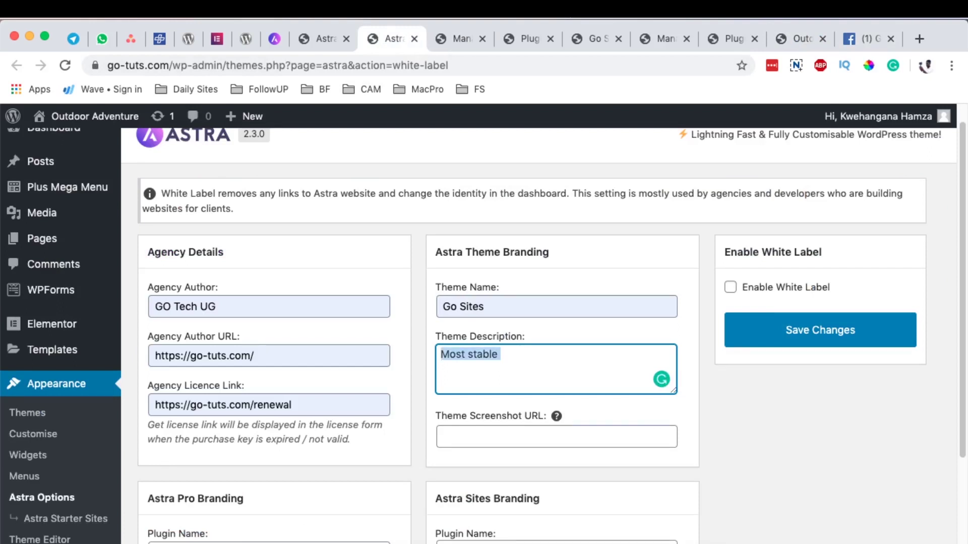
pyautogui.press('BackSpace')
# - Paste 'The most stable theme for WordPress by GO Tech UG', copied from the theme details, into Theme Description
pyautogui.click(527, 31)
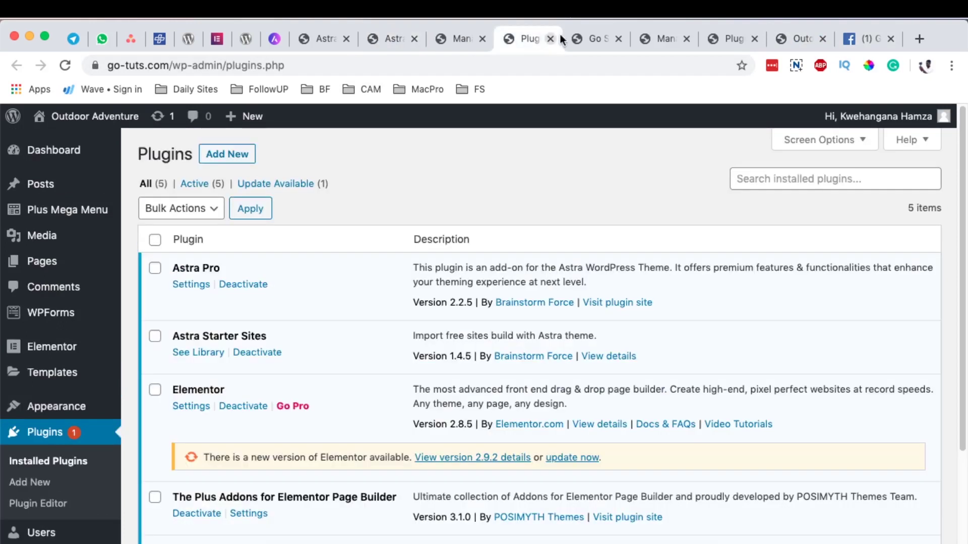
pyautogui.click(597, 37)
pyautogui.click(664, 38)
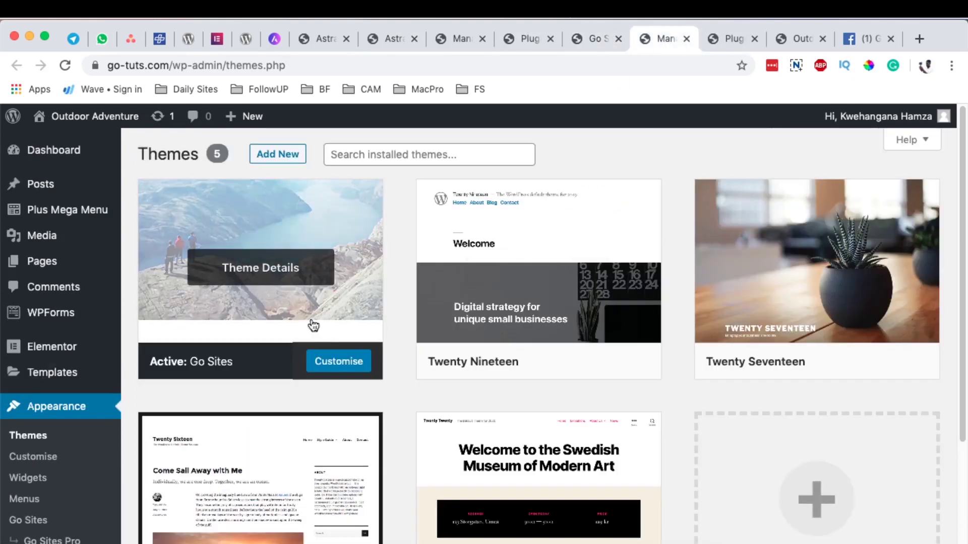
pyautogui.click(284, 275)
pyautogui.moveTo(600, 307); pyautogui.dragTo(880, 308)
pyautogui.press('super+c')
pyautogui.click(391, 42)
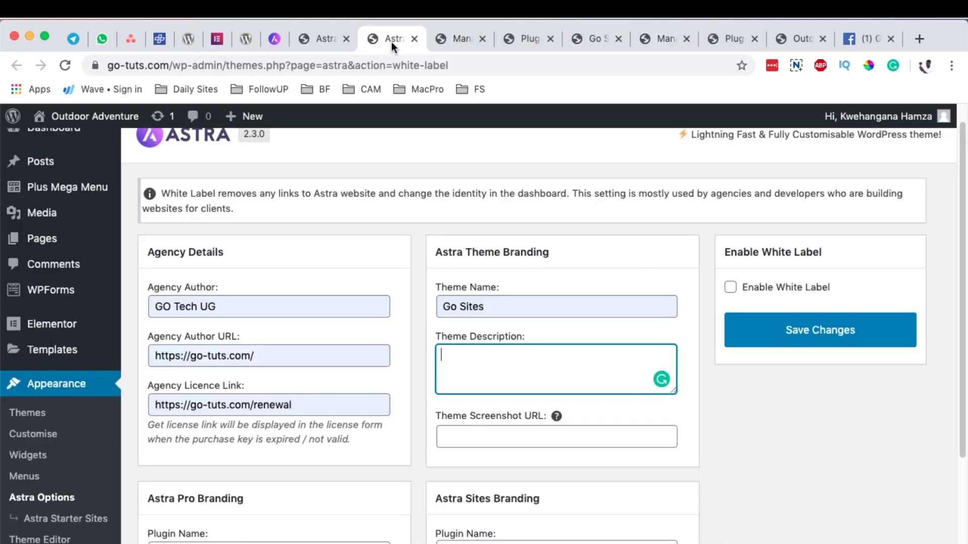
pyautogui.press('super+v')
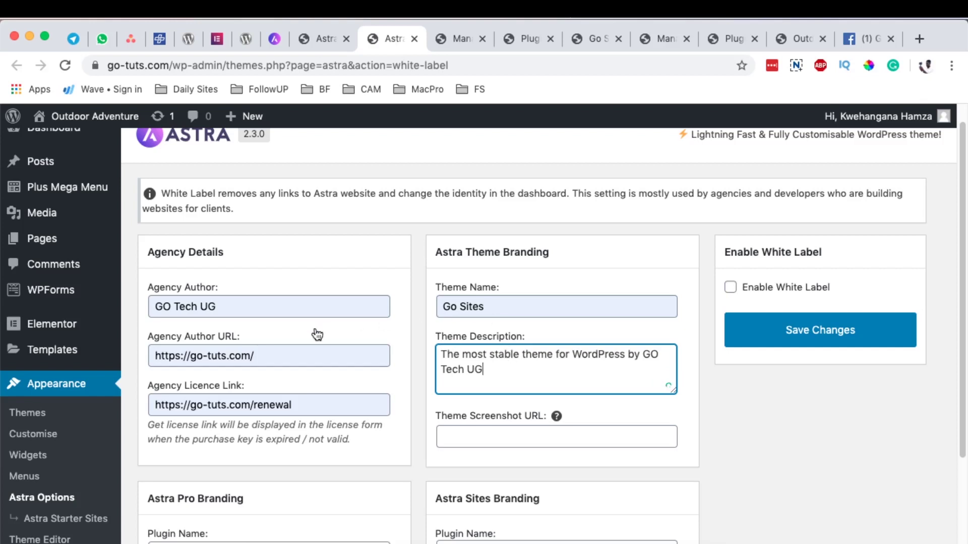
# - Fill Theme Screenshot URL with the suggested autofill address and select it
pyautogui.scroll(-1, 503, 441)
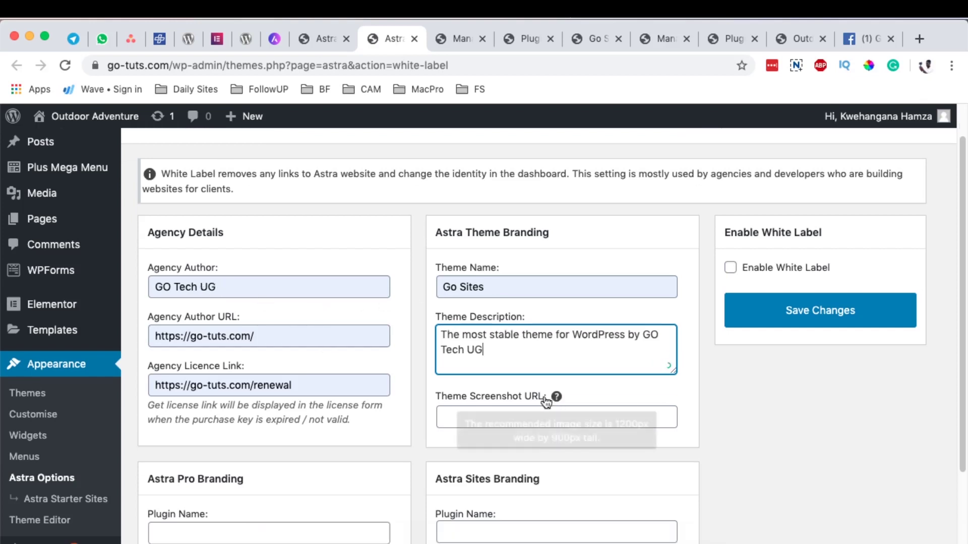
pyautogui.click(555, 418)
pyautogui.click(546, 446)
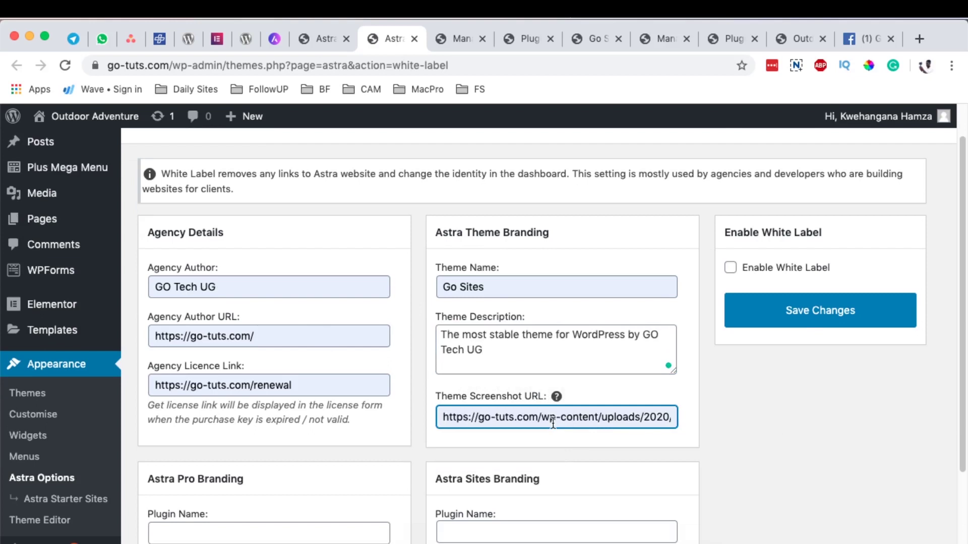
pyautogui.tripleClick(592, 418)
# - Copy the camp-3.jpg File URL from the Media Library, then return toward the white-label settings
pyautogui.click(664, 39)
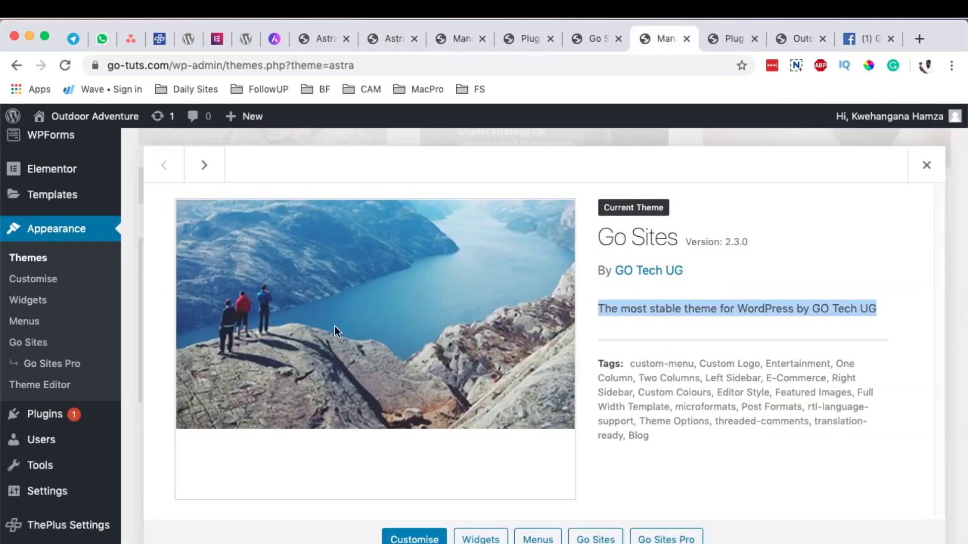
pyautogui.click(42, 236)
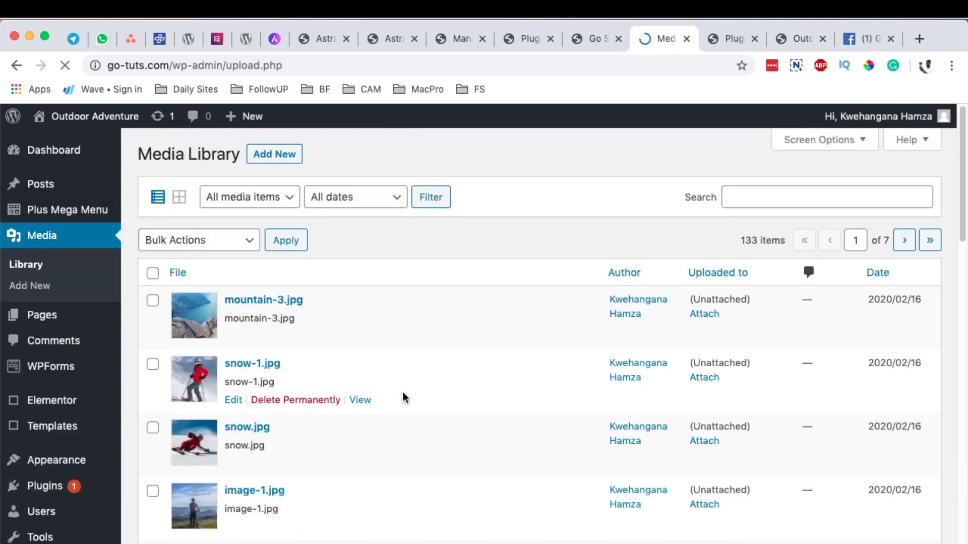
pyautogui.scroll(-2, 403, 383)
pyautogui.scroll(-4, 405, 370)
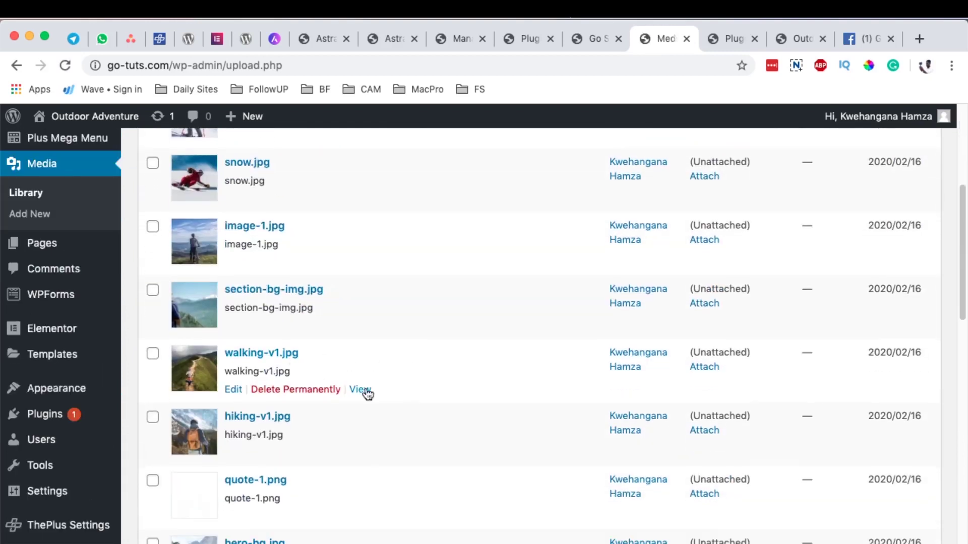
pyautogui.scroll(-2, 398, 385)
pyautogui.scroll(-3, 407, 380)
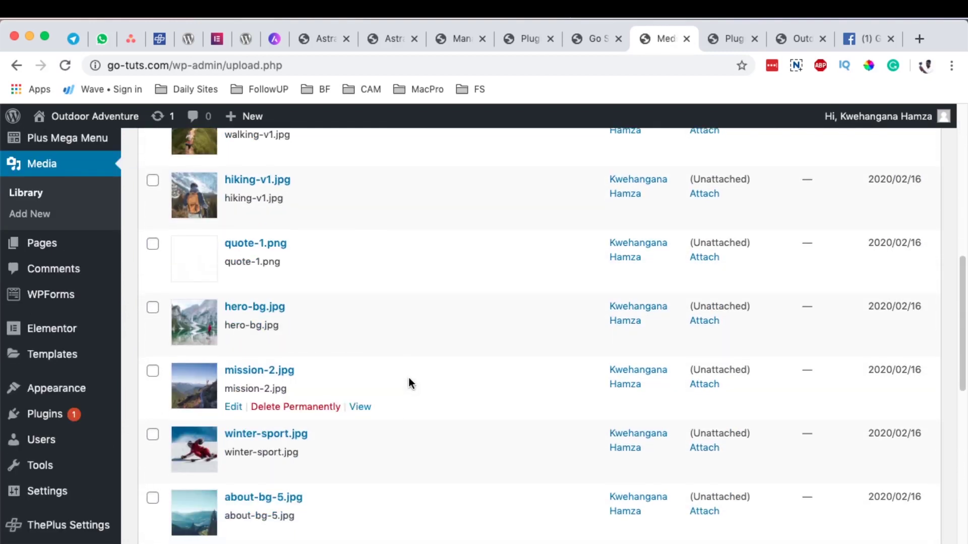
pyautogui.scroll(-8, 409, 382)
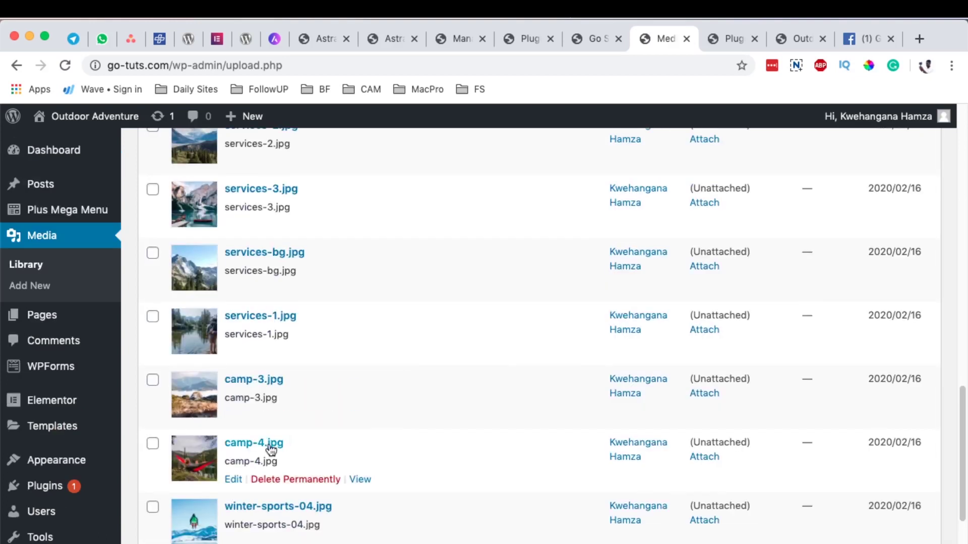
pyautogui.click(255, 384)
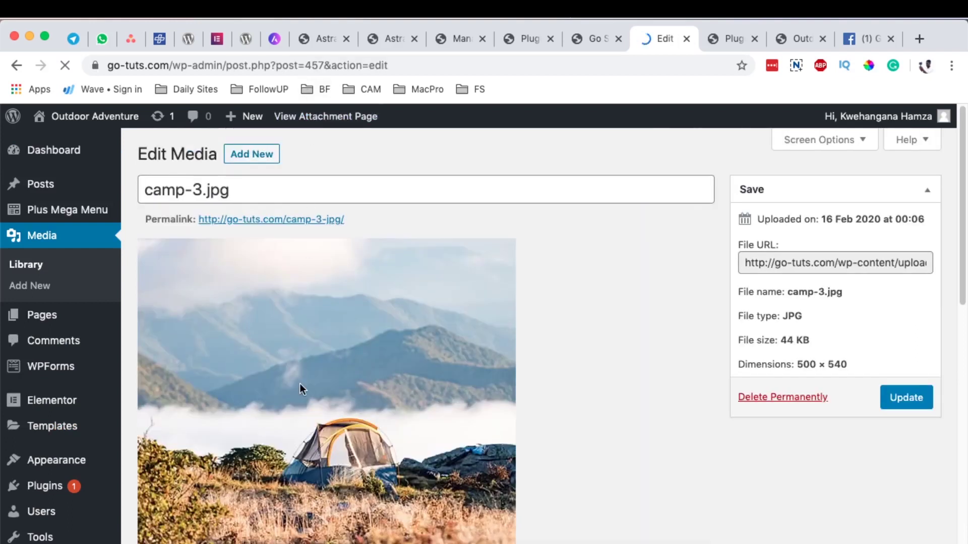
pyautogui.tripleClick(781, 271)
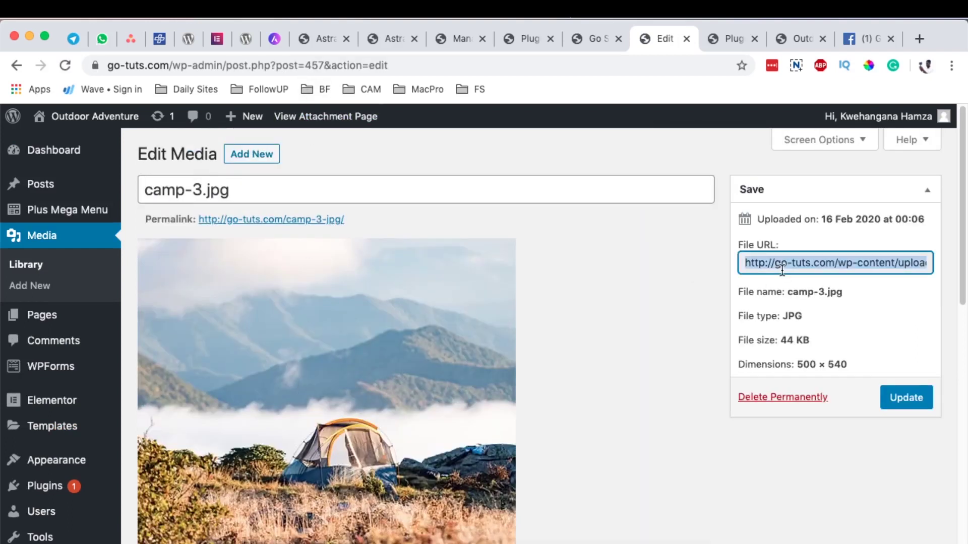
pyautogui.press('super+w')
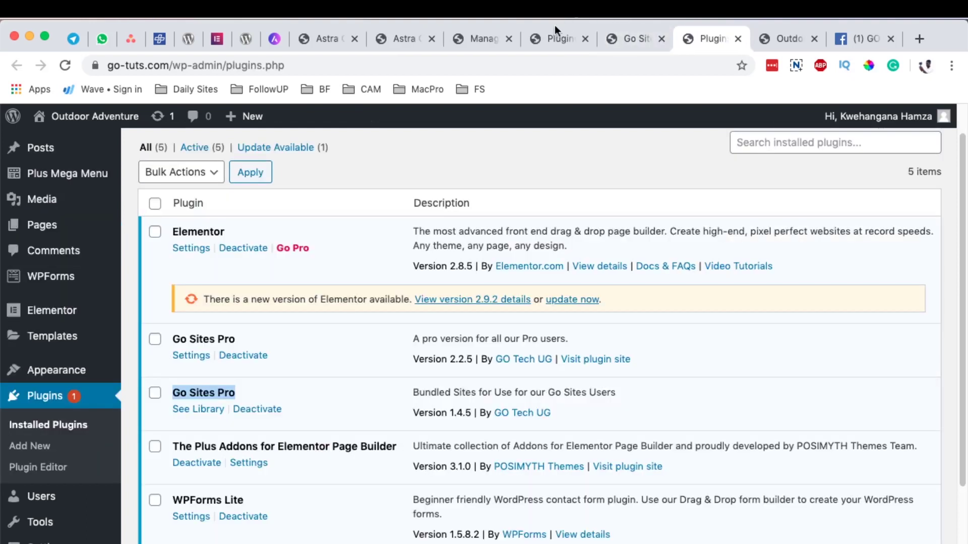
pyautogui.click(477, 43)
# - Replace the Theme Screenshot URL with the copied camp-3.jpg address
pyautogui.click(401, 37)
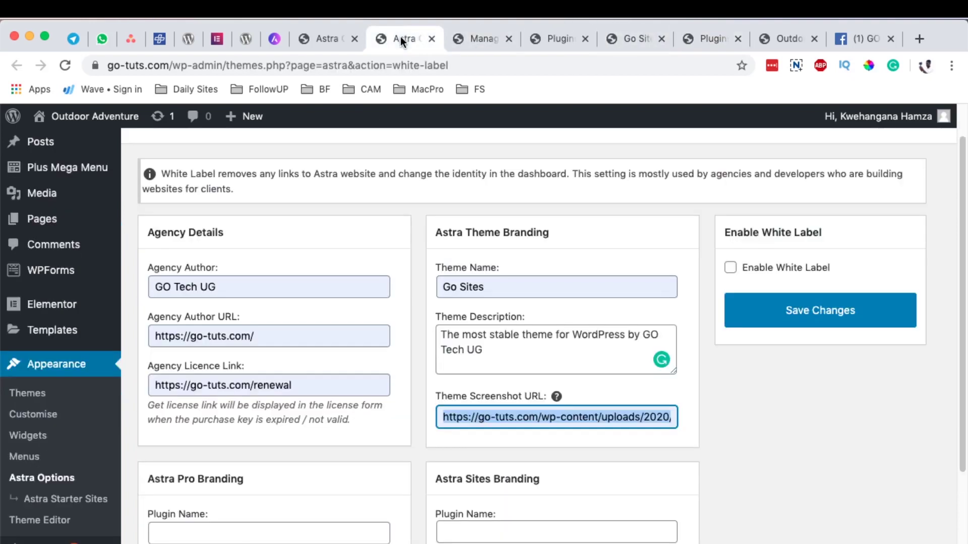
pyautogui.tripleClick(490, 416)
pyautogui.write('https://go-tuts.com/wp-content/uploads/2020/02/camp-3.jpg')
# - Name the Astra Pro plugin 'Go Sites Pro' and paste in its original description from the plugins list
pyautogui.scroll(-3, 534, 354)
pyautogui.click(217, 398)
pyautogui.write('Go Sites Pro')
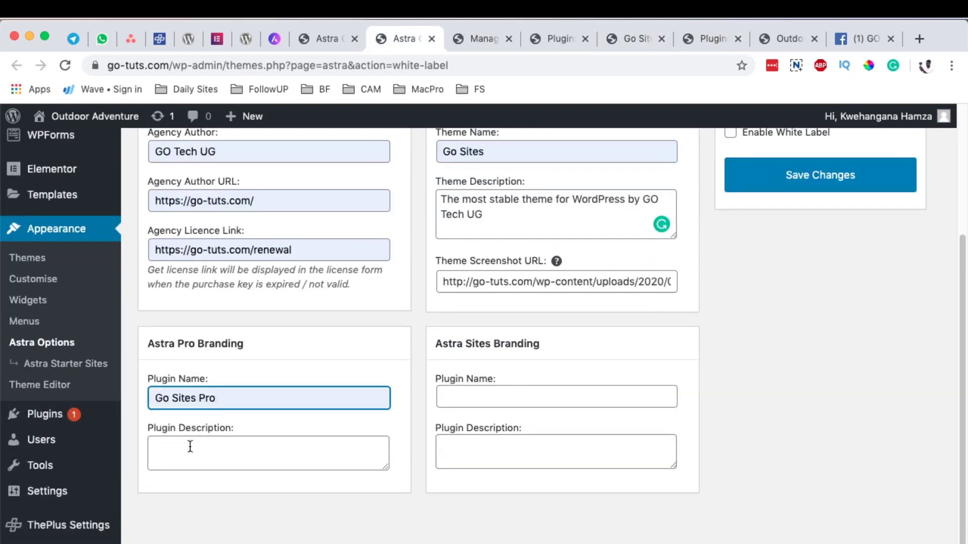
pyautogui.click(181, 453)
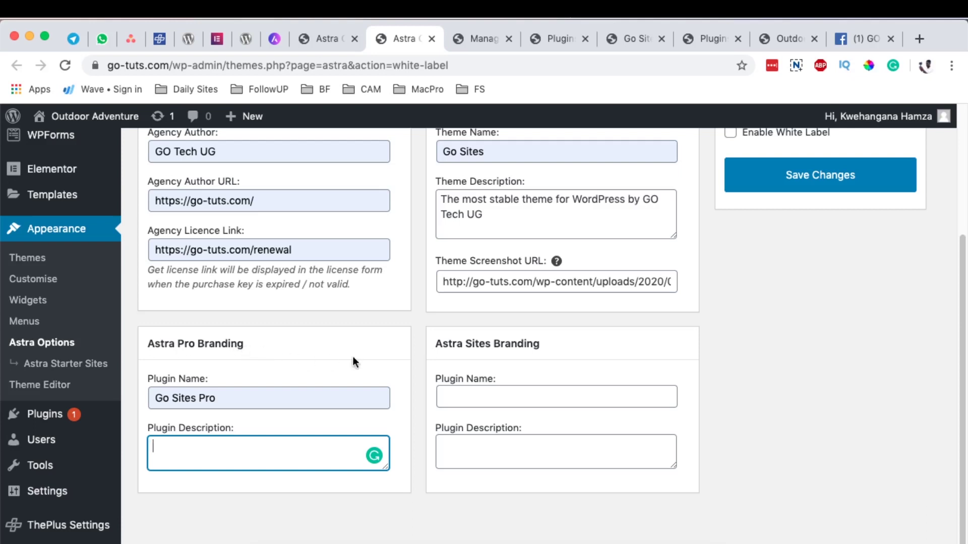
pyautogui.click(560, 39)
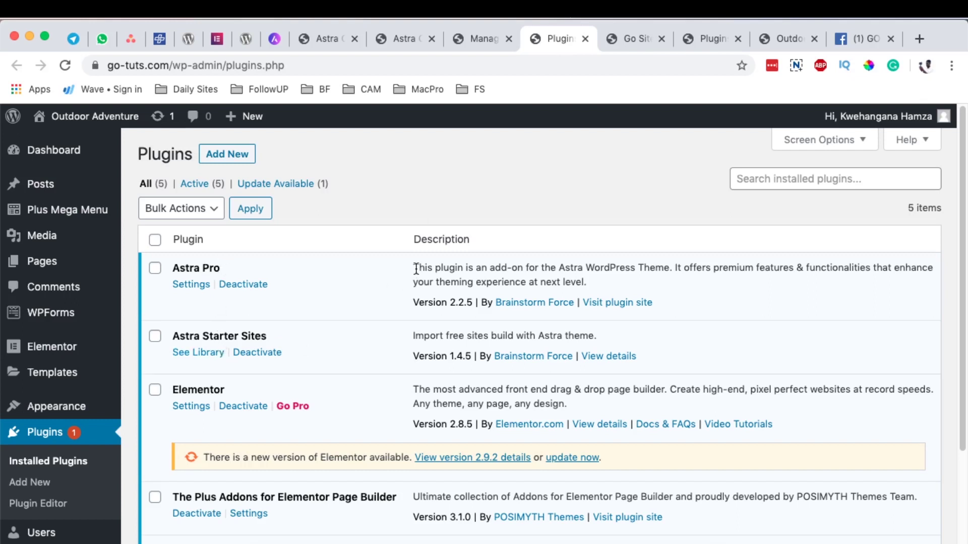
pyautogui.moveTo(414, 267); pyautogui.dragTo(647, 285)
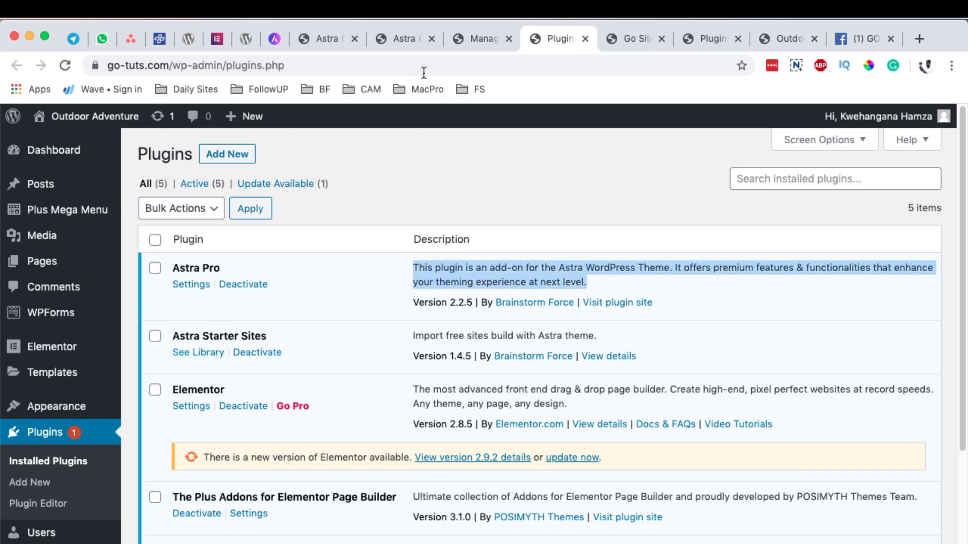
pyautogui.click(410, 39)
pyautogui.press('super+v')
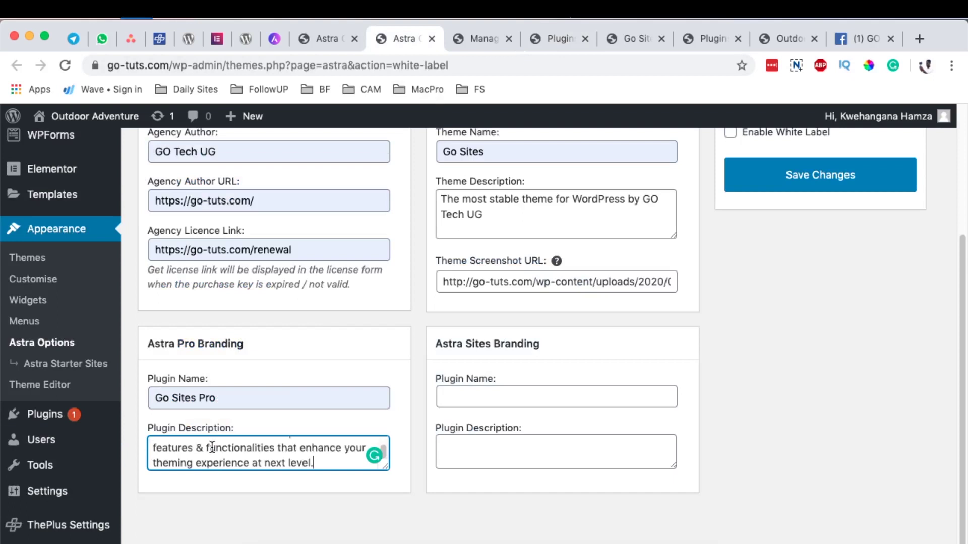
# - Name the Astra Sites plugin 'Go Sites Pro' and describe it as 'Import free sites build with GO Sites theme.'
pyautogui.click(482, 391)
pyautogui.write('Go Sites Pro')
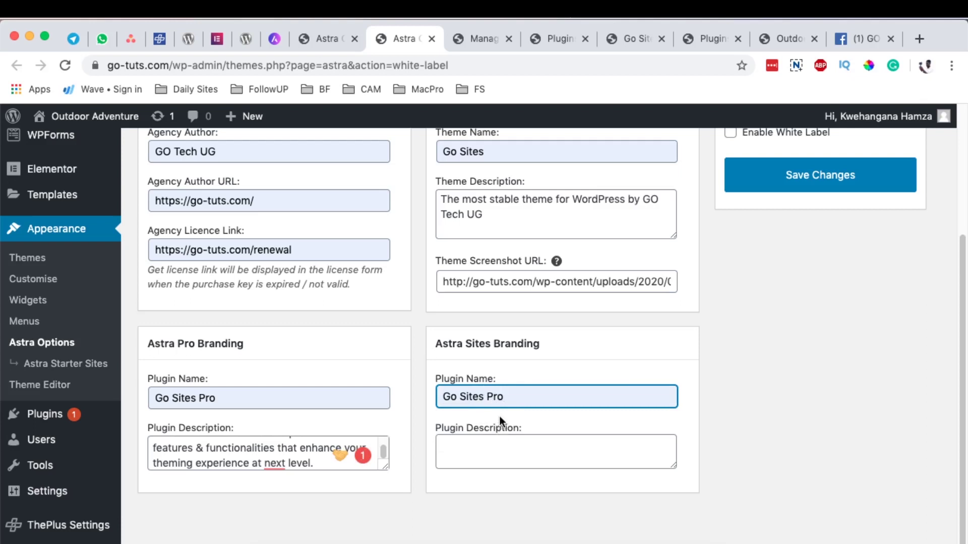
pyautogui.click(502, 439)
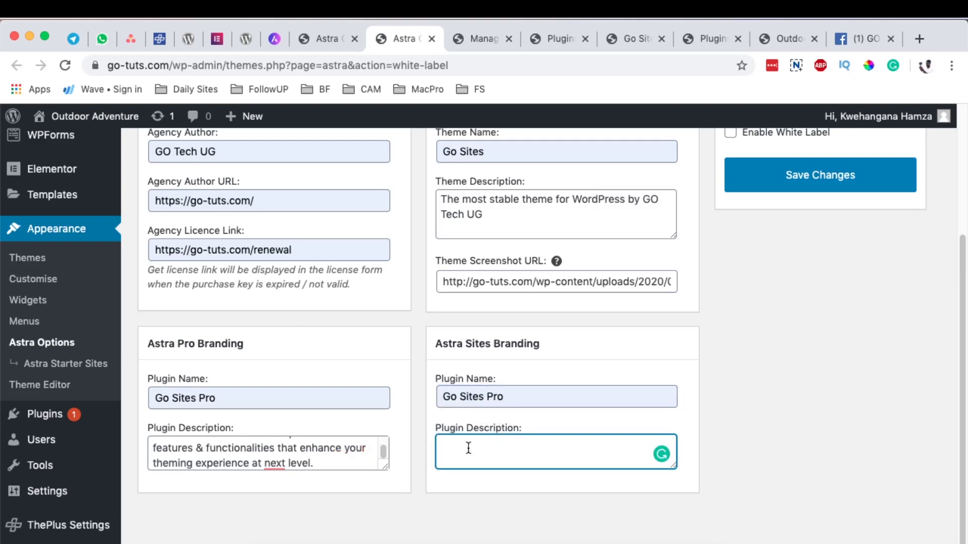
pyautogui.click(634, 38)
pyautogui.click(562, 43)
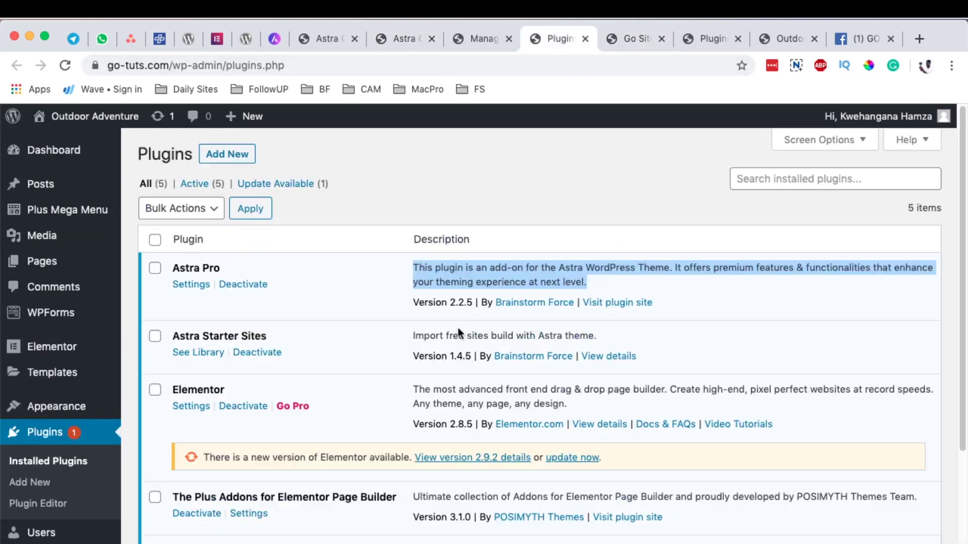
pyautogui.moveTo(412, 335); pyautogui.dragTo(577, 328)
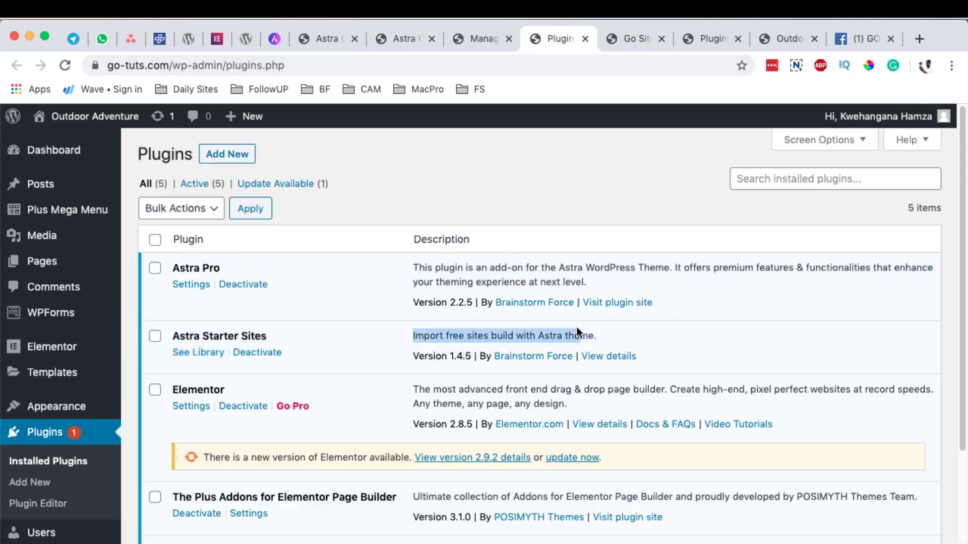
pyautogui.click(483, 40)
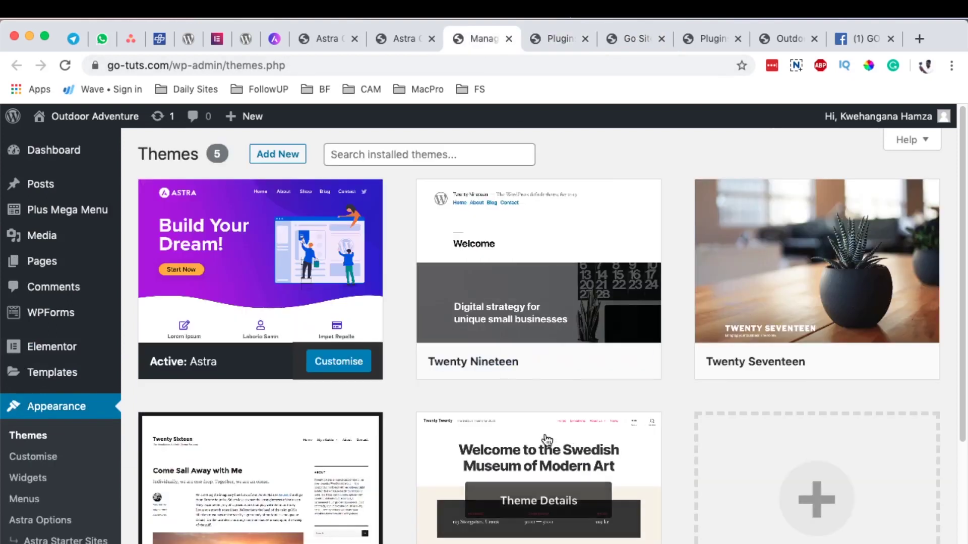
pyautogui.click(381, 39)
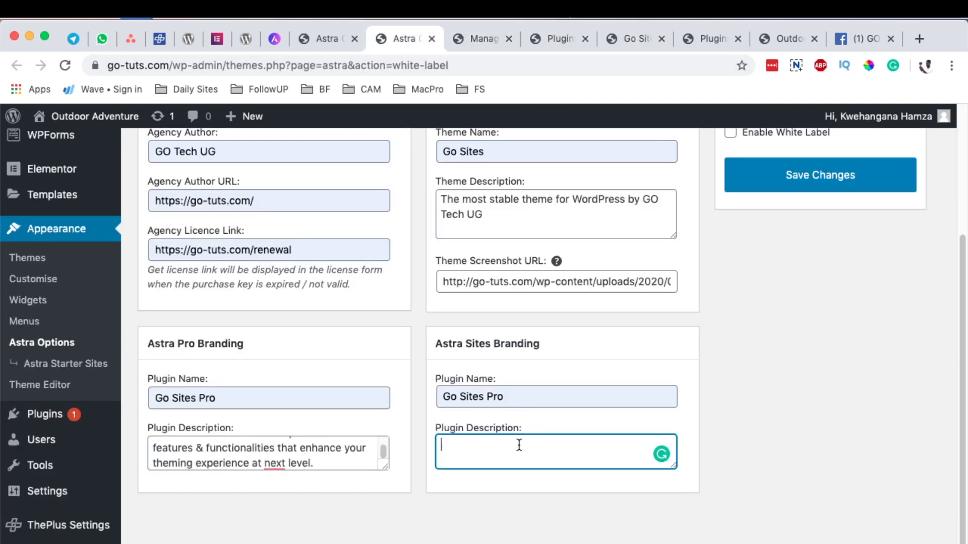
pyautogui.write('Import free sites build with Astra theme.')
pyautogui.doubleClick(588, 445)
pyautogui.write('G')
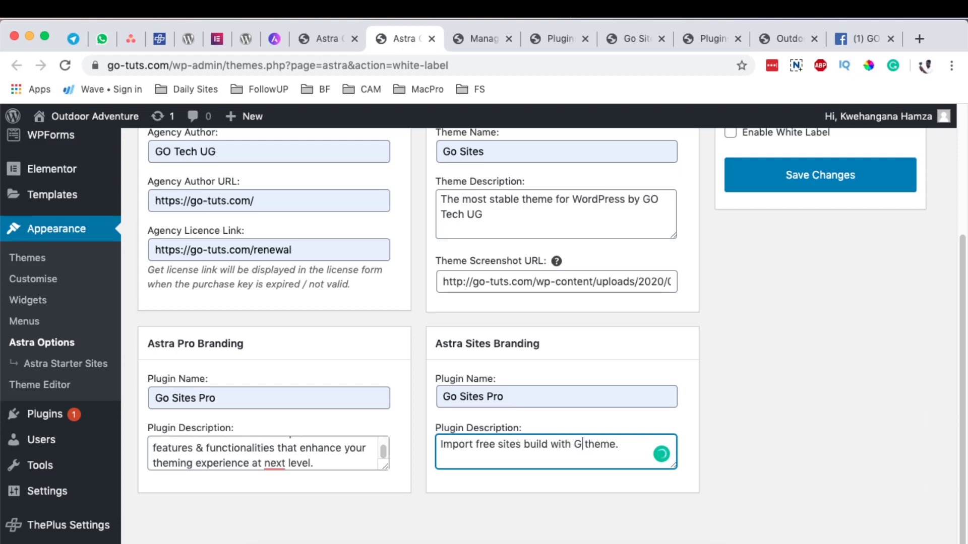
pyautogui.write('O Sites')
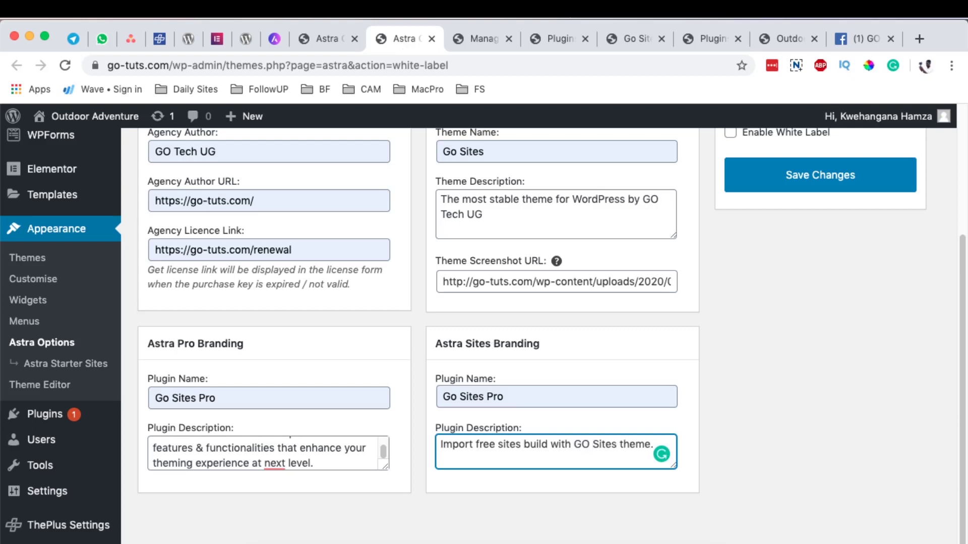
pyautogui.scroll(5, 584, 443)
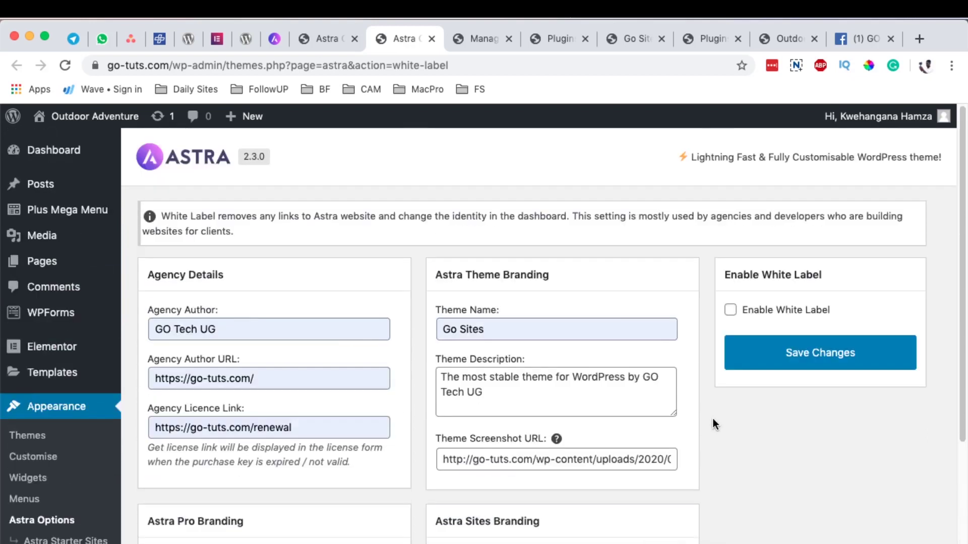
# - Tick Enable White Label and save the Go Sites branding changes
pyautogui.click(730, 309)
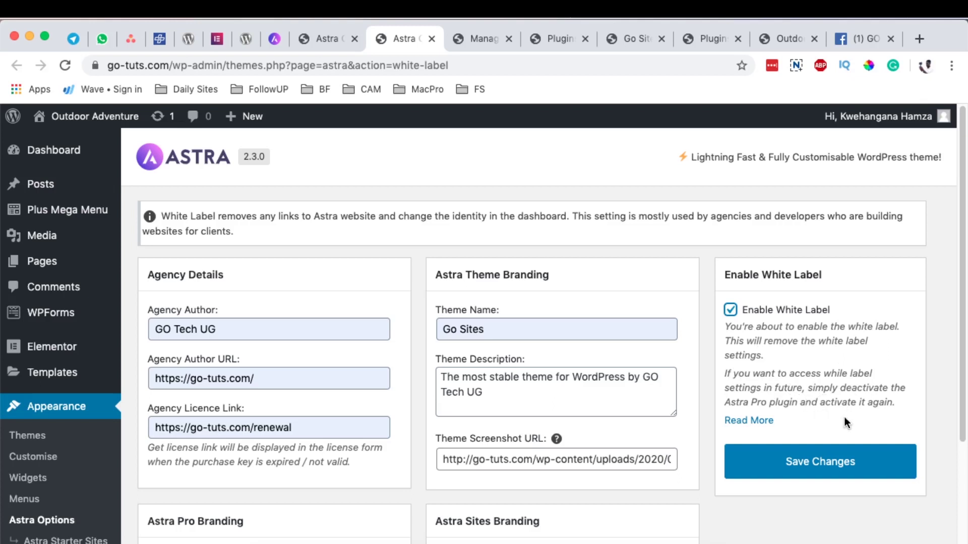
pyautogui.click(814, 454)
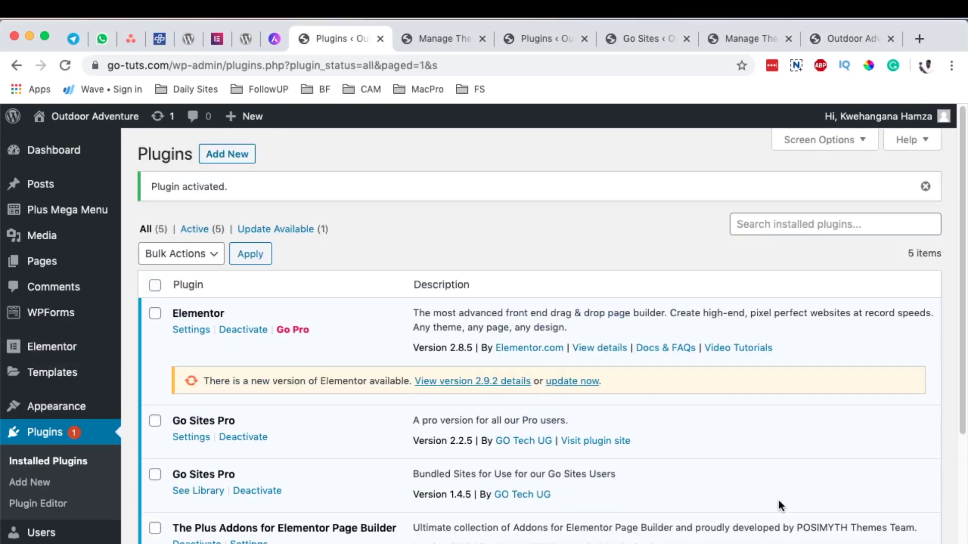
# - Reload Installed Plugins to check the Go Sites Pro names, then go to Appearance > Themes
pyautogui.scroll(-4, 171, 407)
pyautogui.click(34, 370)
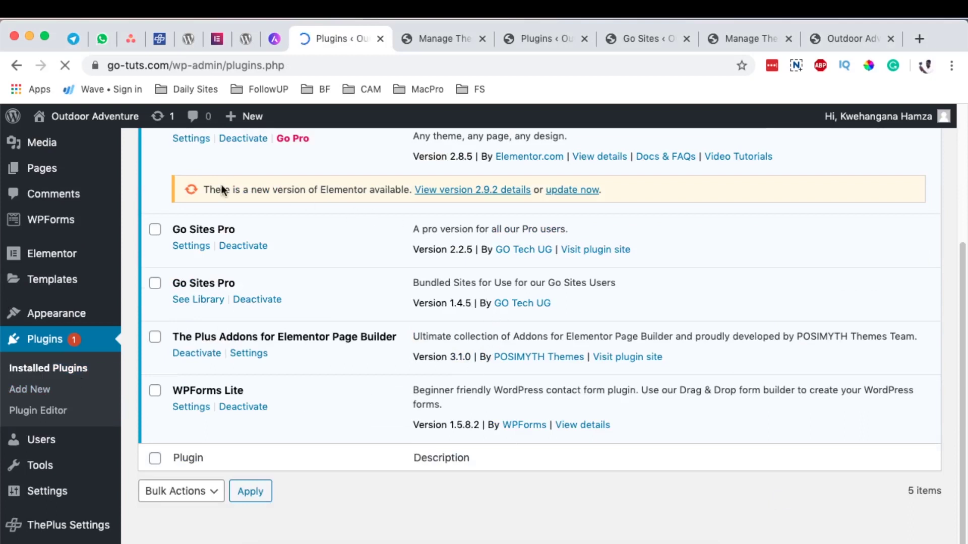
pyautogui.scroll(-2, 294, 384)
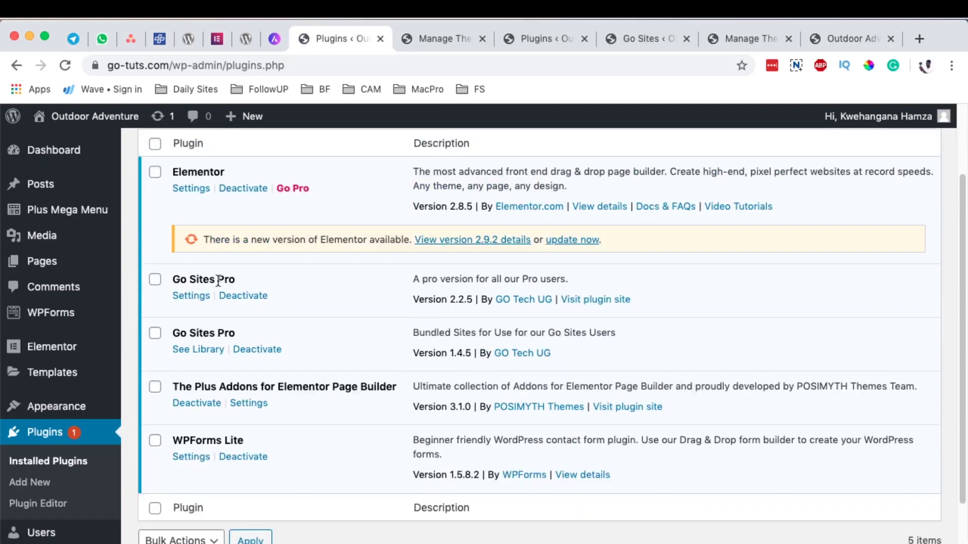
pyautogui.moveTo(195, 334); pyautogui.dragTo(255, 337)
pyautogui.moveTo(68, 409)
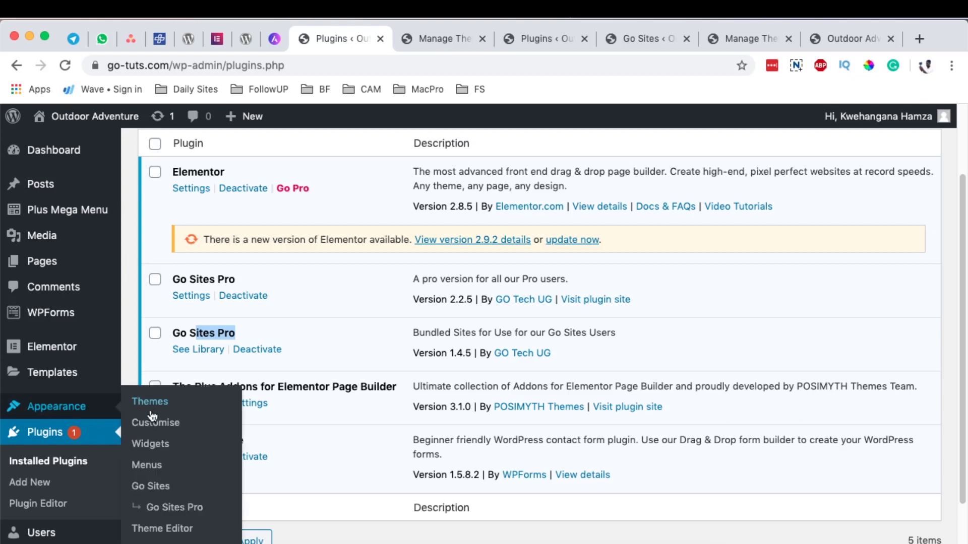
pyautogui.click(150, 402)
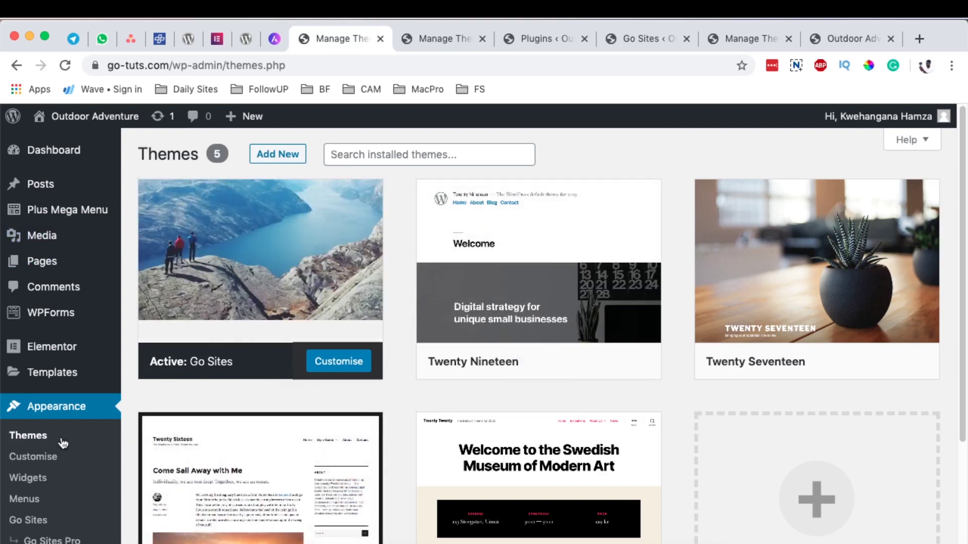
# - Open the Go Sites White Label settings and select the current Theme Screenshot URL
pyautogui.scroll(-3, 70, 353)
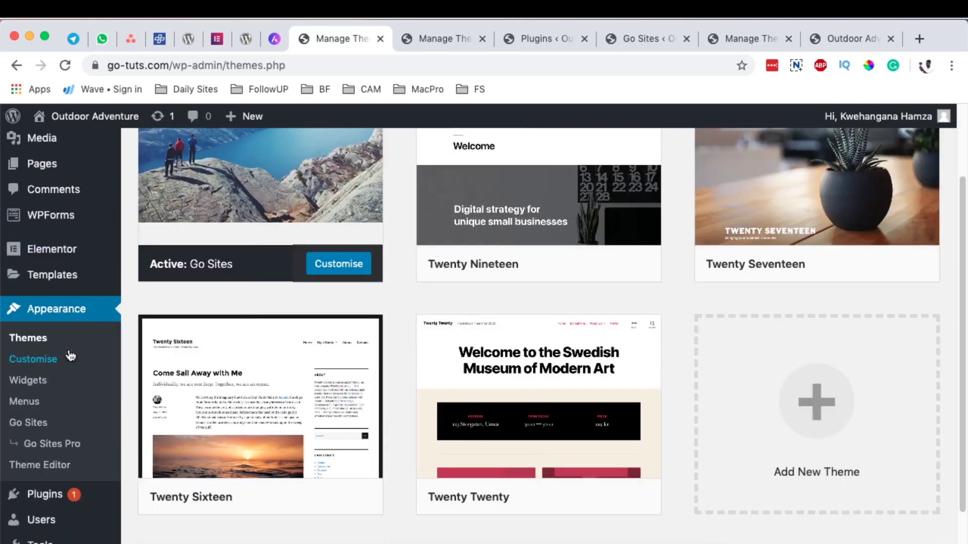
pyautogui.click(35, 426)
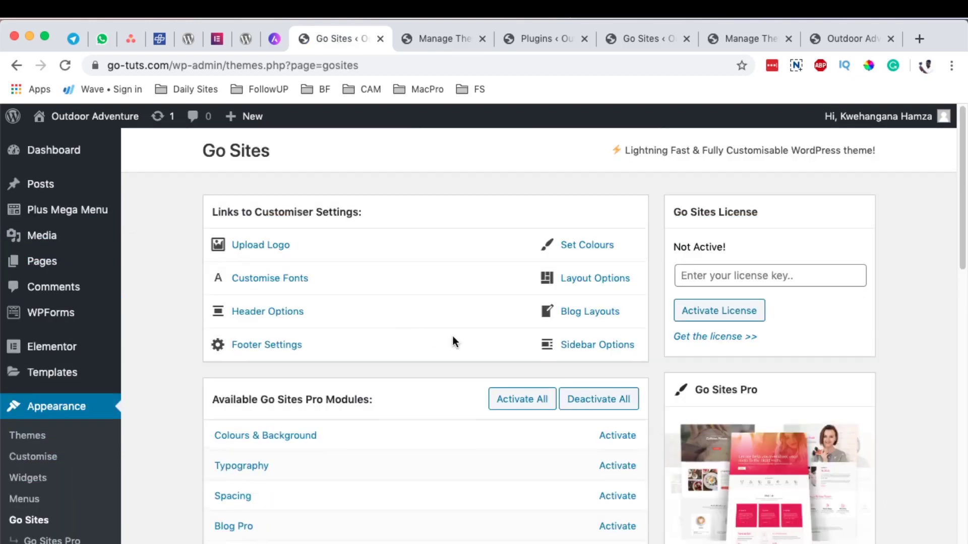
pyautogui.scroll(-10, 478, 335)
pyautogui.scroll(-5, 622, 399)
pyautogui.scroll(6, 619, 388)
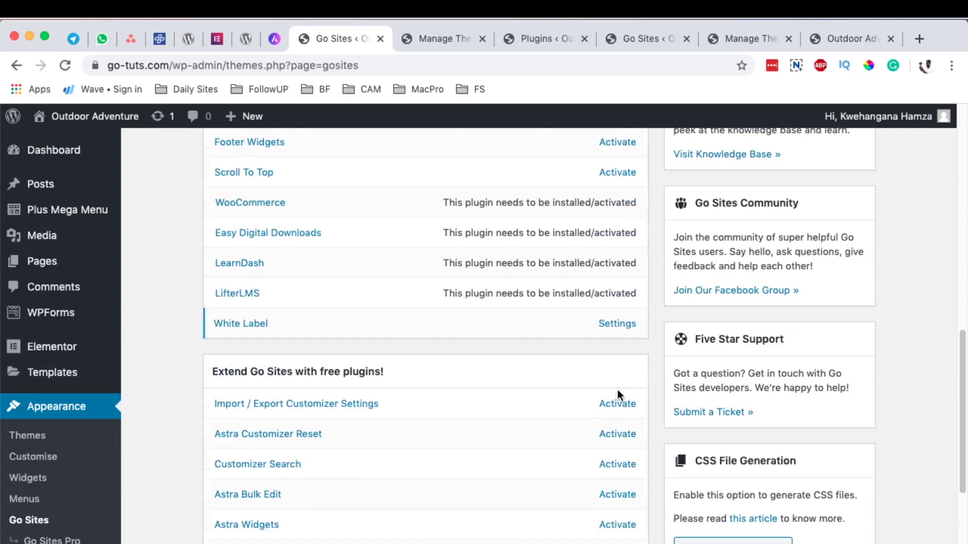
pyautogui.click(616, 325)
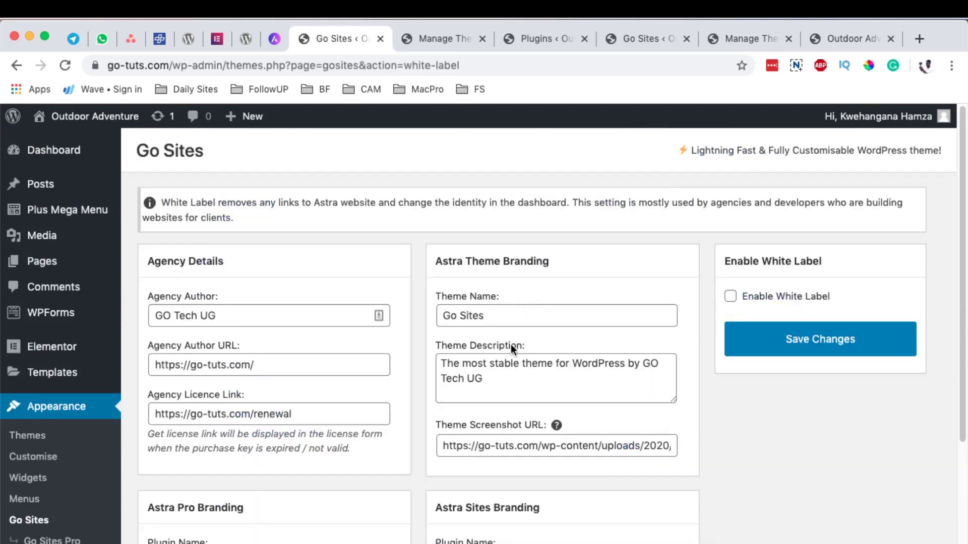
pyautogui.scroll(-1, 514, 363)
pyautogui.tripleClick(524, 429)
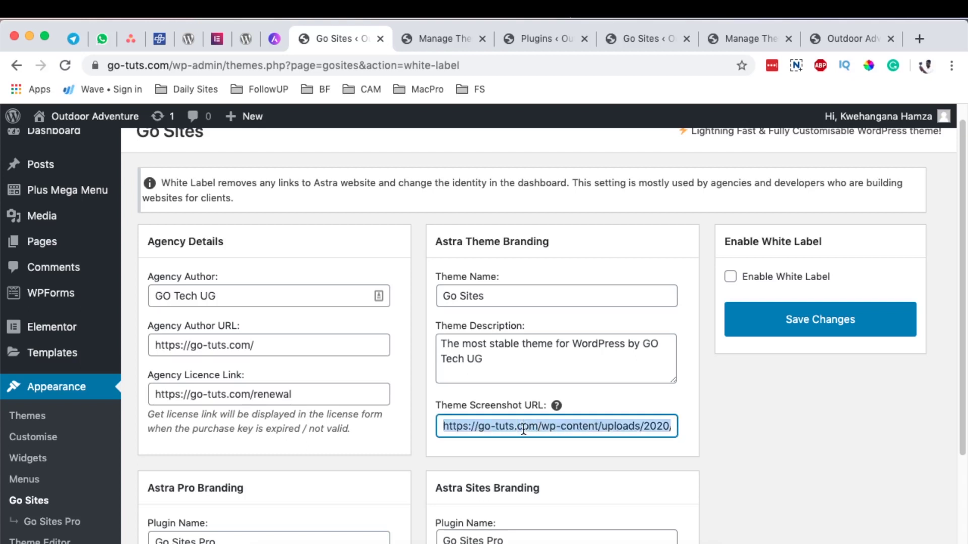
# - Paste the hiking-v1.jpg address from the Media Library as the screenshot URL, enable White Label and save
pyautogui.moveTo(45, 216)
pyautogui.keyDown('super'); pyautogui.click(147, 218); pyautogui.keyUp('super')
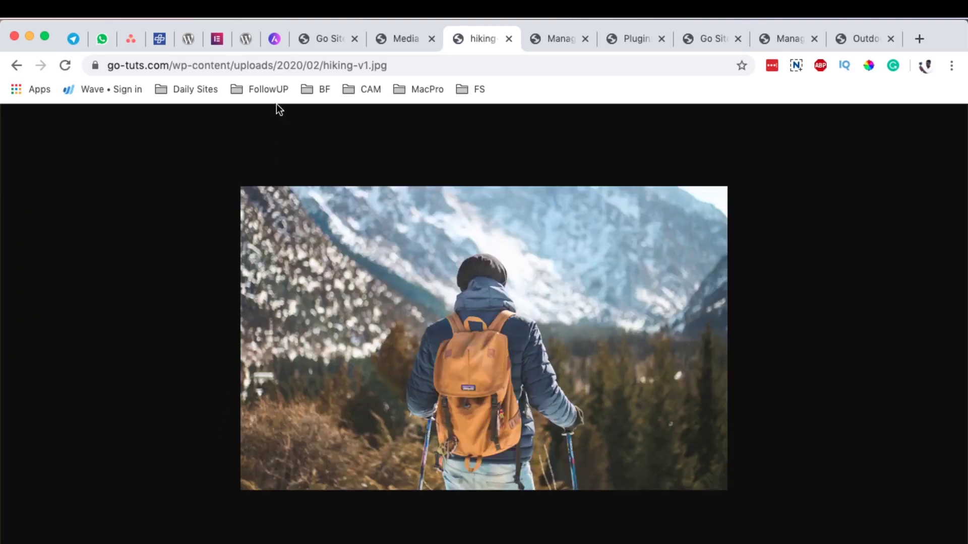
pyautogui.click(268, 65)
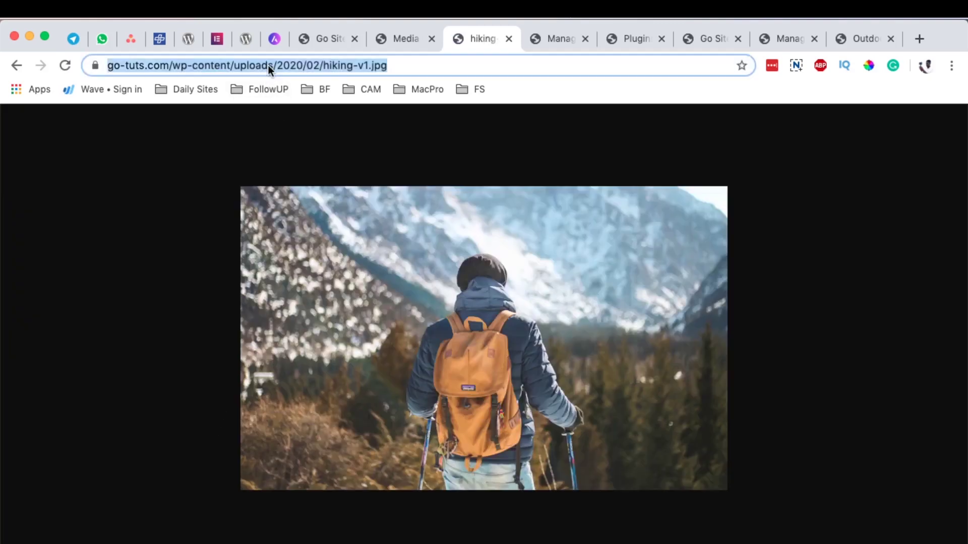
pyautogui.click(398, 39)
pyautogui.click(320, 40)
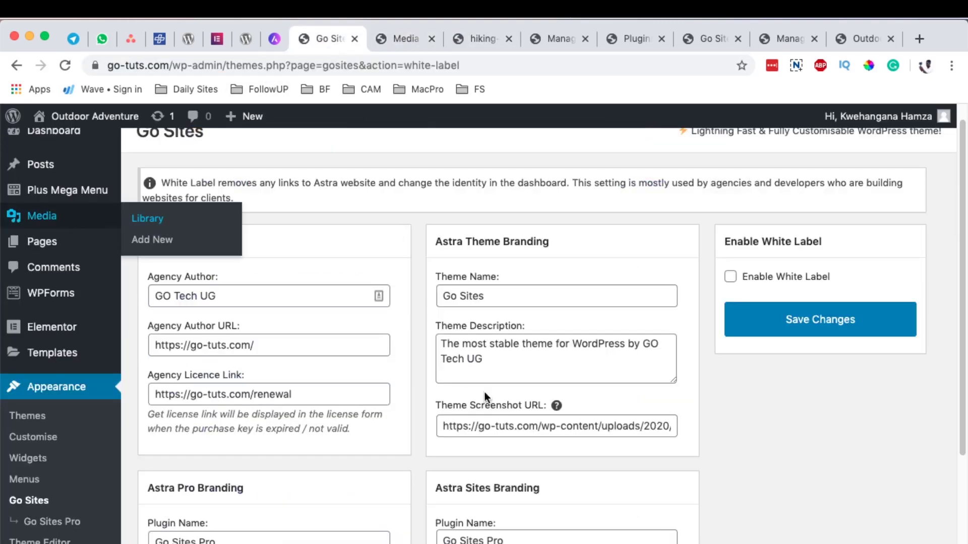
pyautogui.tripleClick(489, 428)
pyautogui.hotkey('ctrl', 'v')
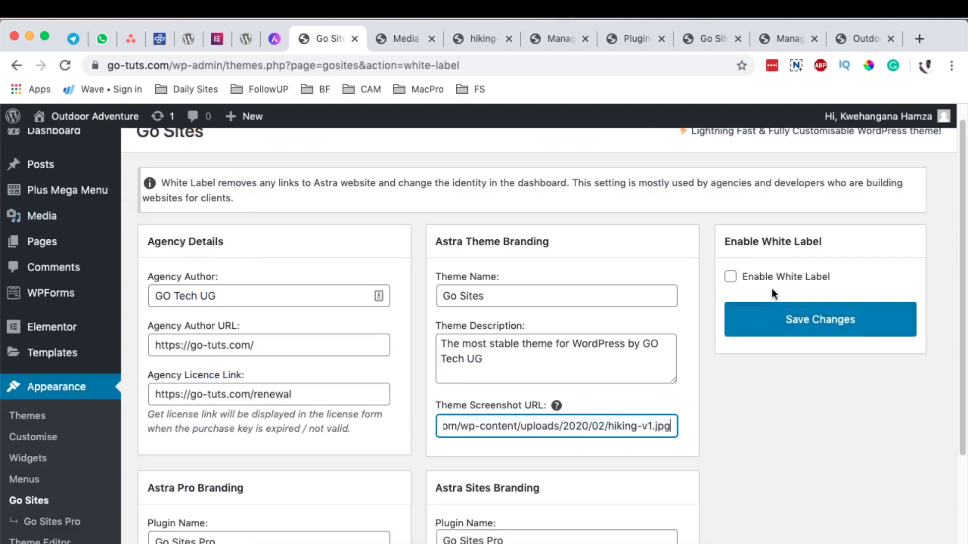
pyautogui.click(732, 278)
pyautogui.click(809, 431)
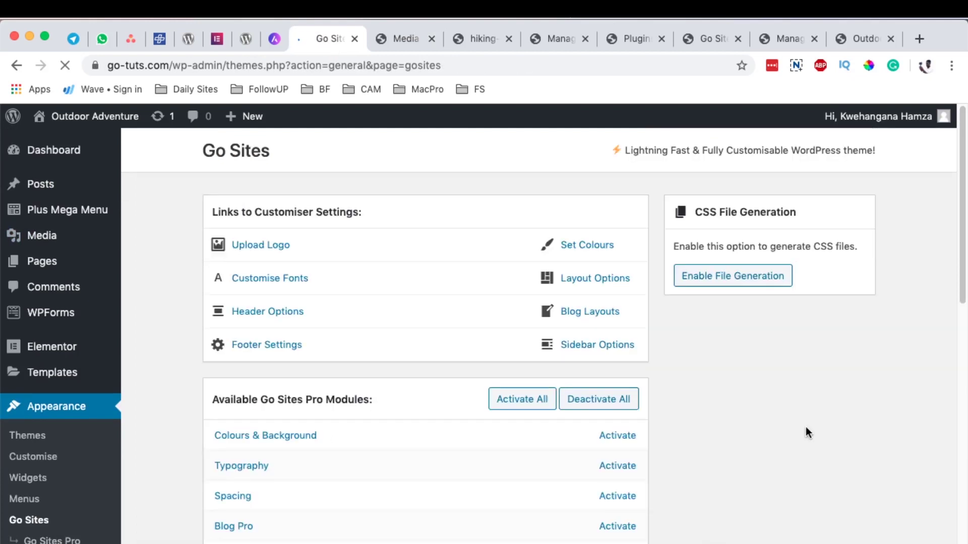
# - Reload the Themes page and open the Go Sites theme details to check the hiking thumbnail
pyautogui.click(479, 40)
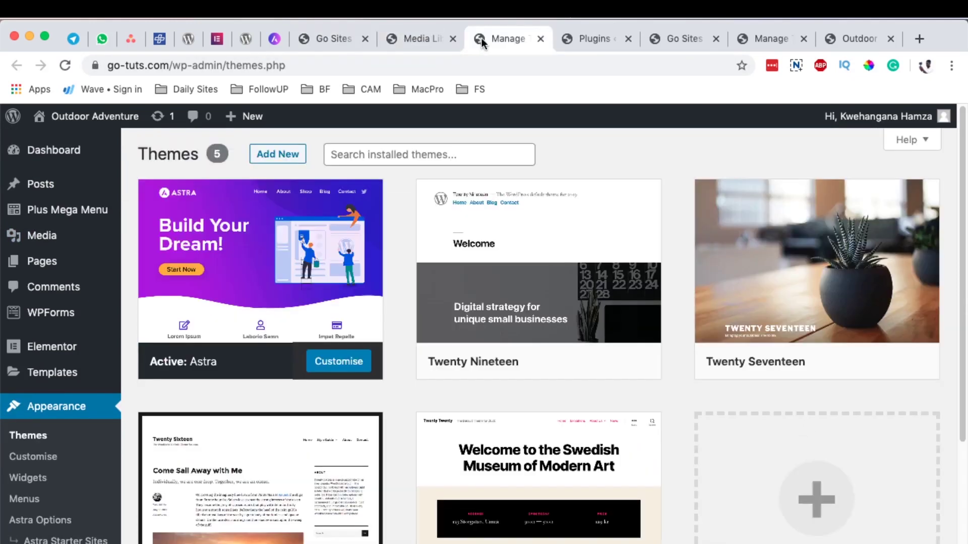
pyautogui.click(24, 434)
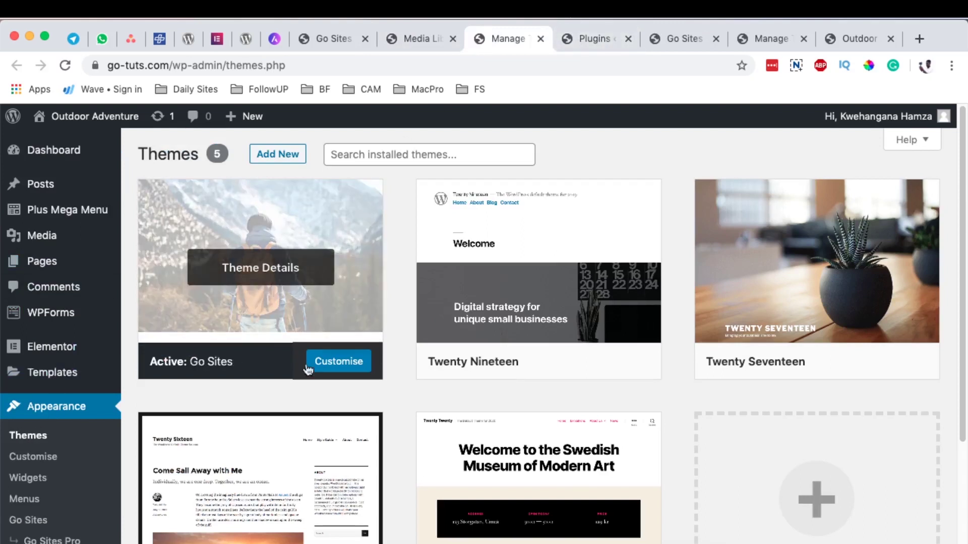
pyautogui.click(287, 271)
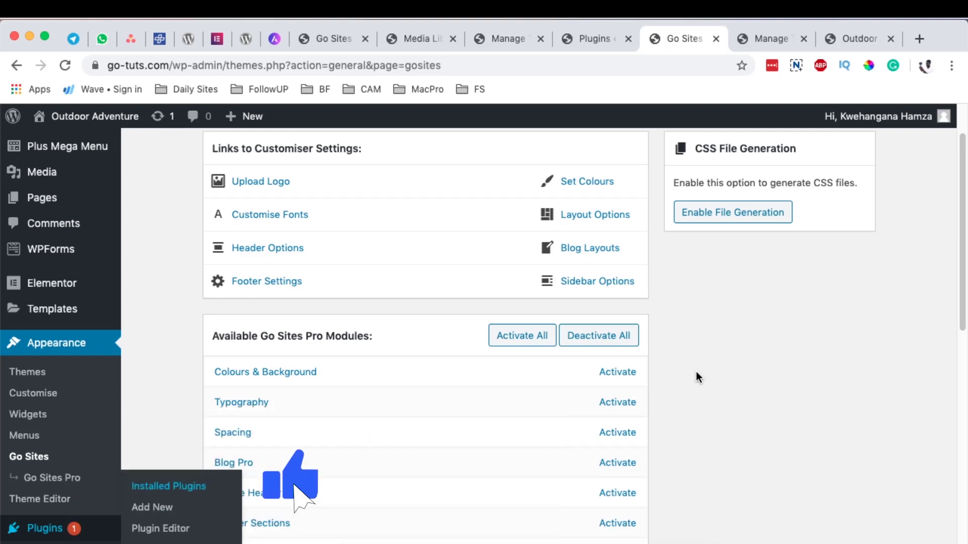
pyautogui.scroll(-3, 694, 375)
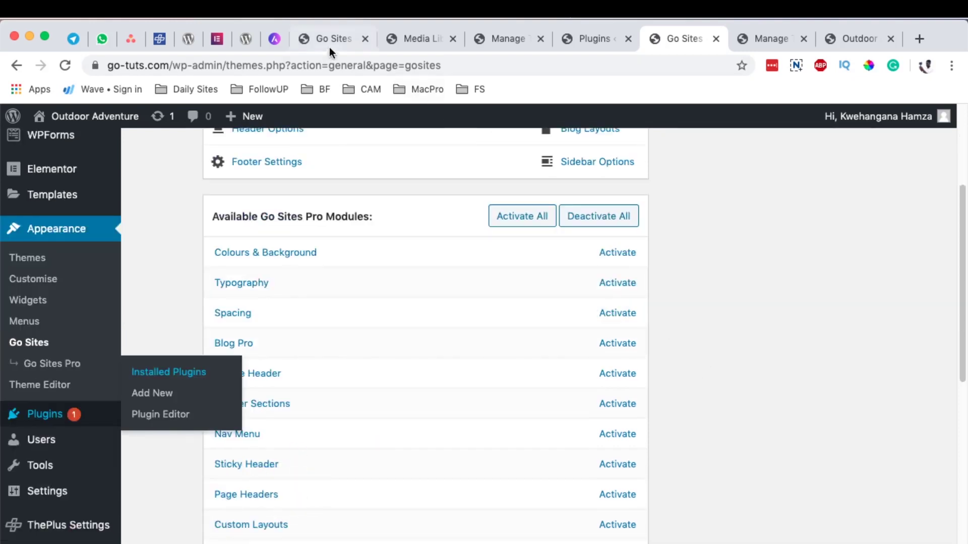